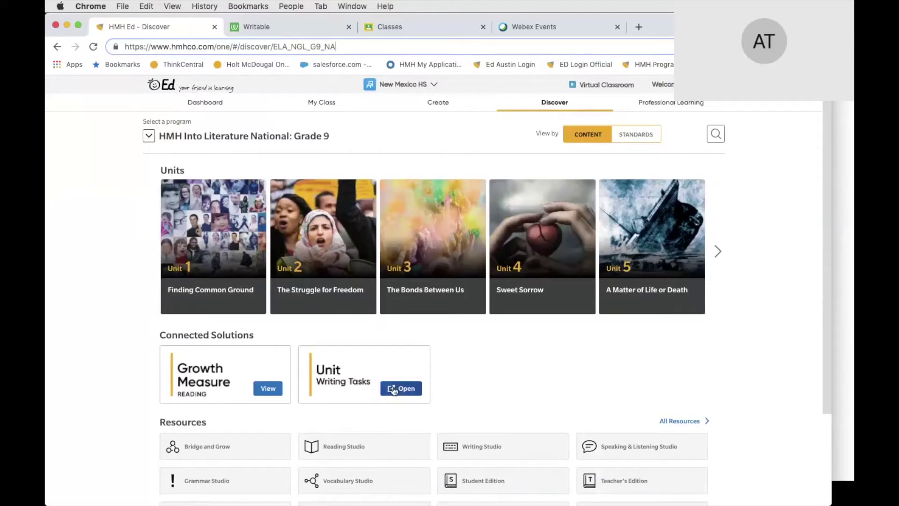
Open Unit Writing Tasks in Writable and look over the Explore, Classes, Report and Team Grade pages
click(393, 388)
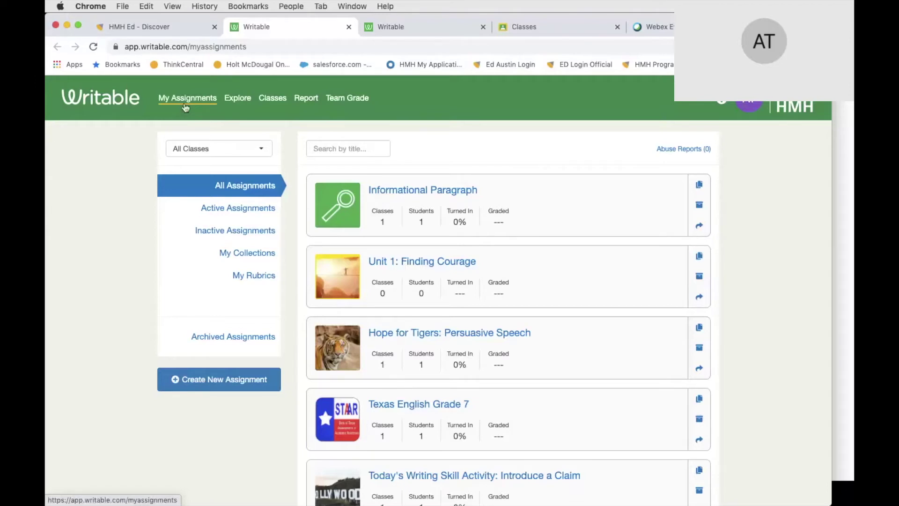
click(238, 99)
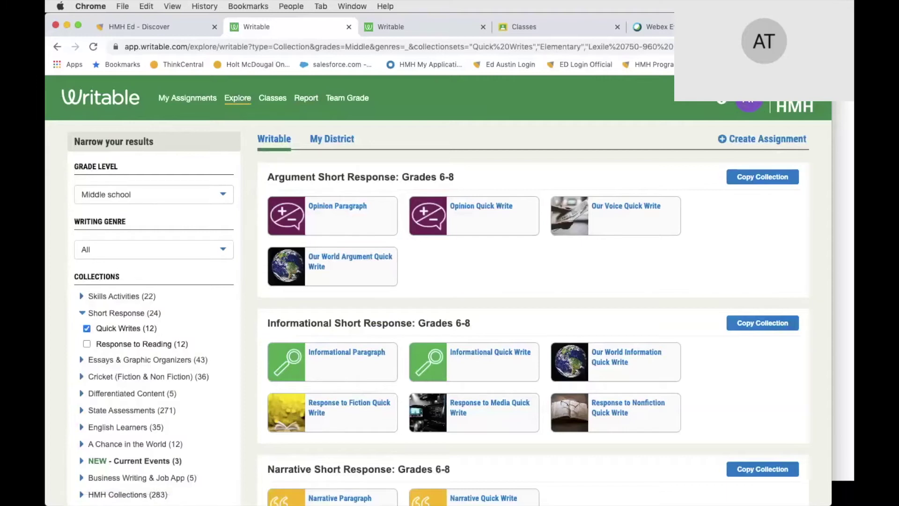
click(277, 98)
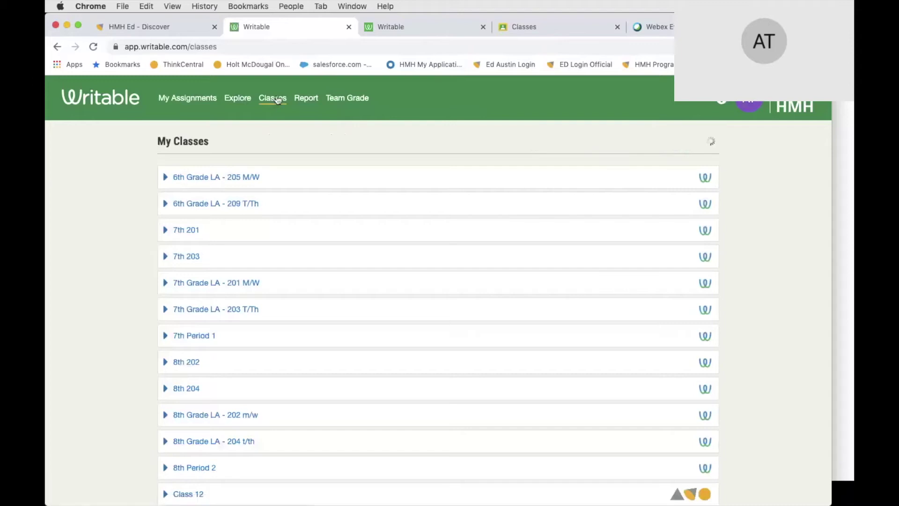
click(308, 99)
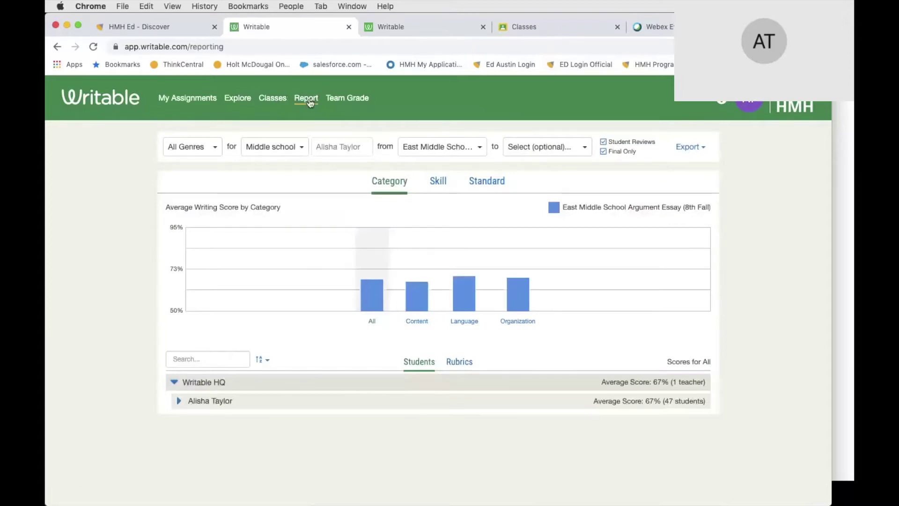
click(338, 104)
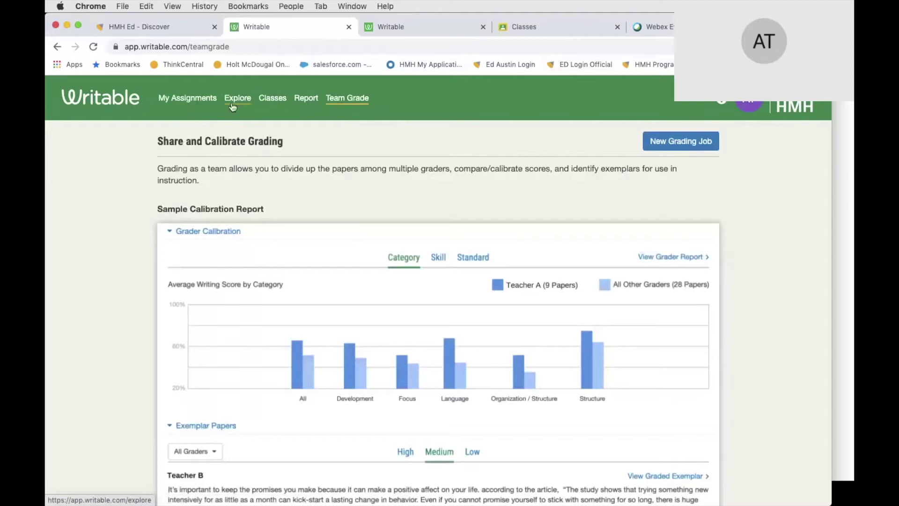
Import the Google Classroom course English II - Section 101 into the classes, granting permissions with the Writable demo account
click(275, 101)
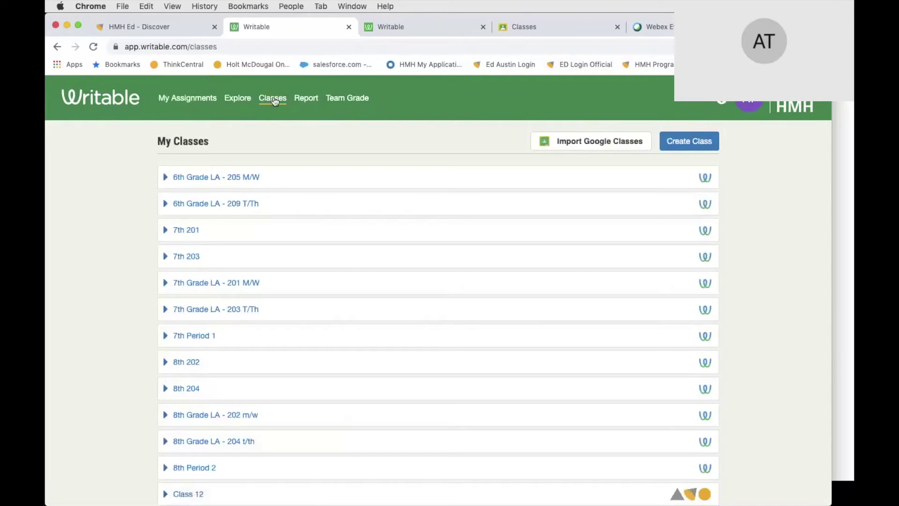
click(569, 148)
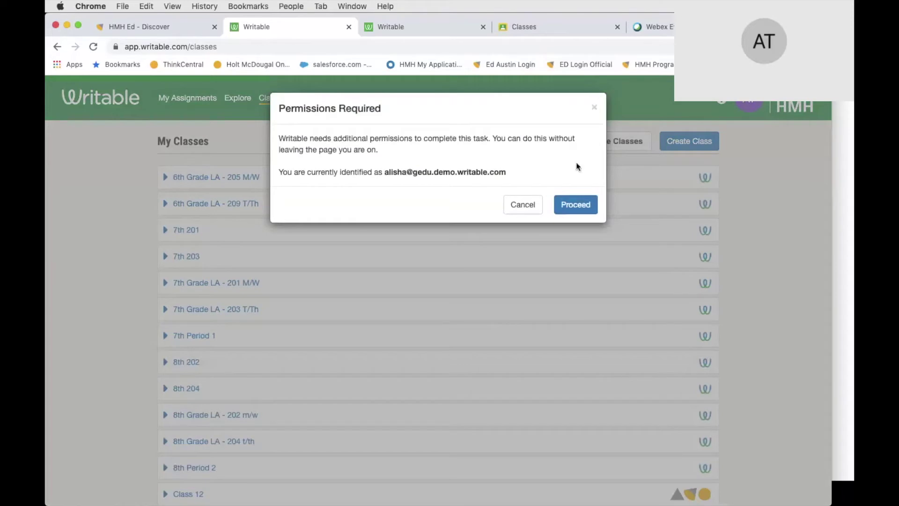
click(576, 206)
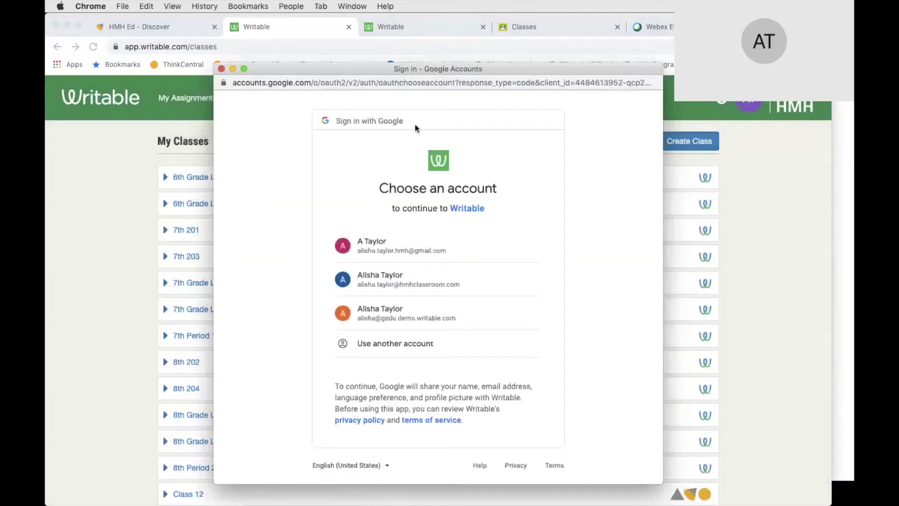
click(397, 313)
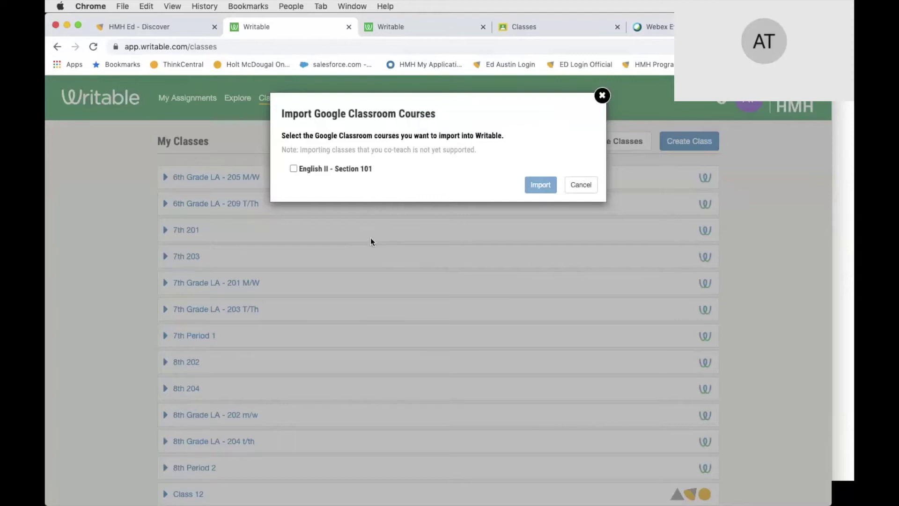
click(294, 170)
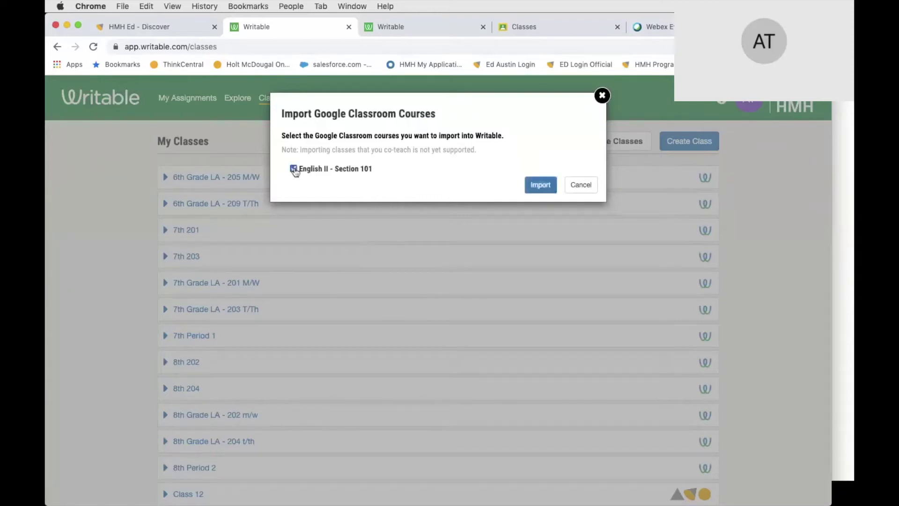
click(540, 186)
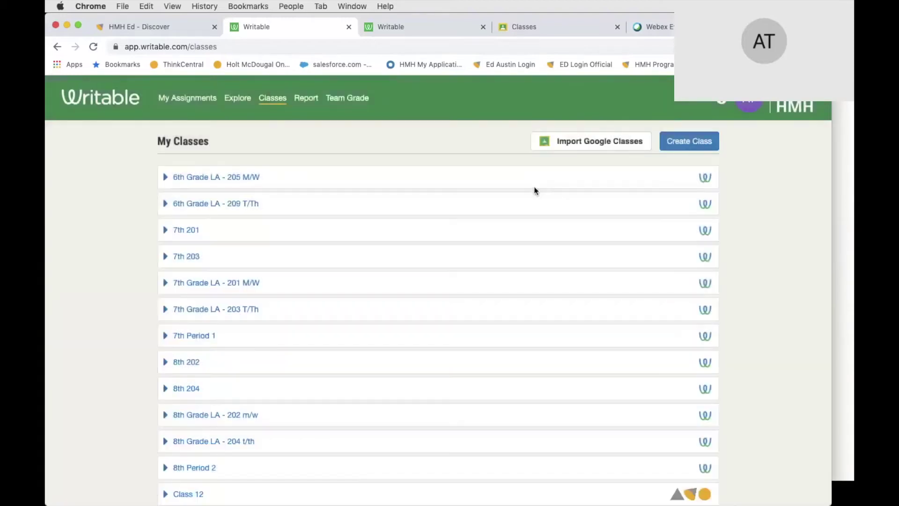
Expand the imported English II - Section 101 class, set its grade to 10th Grade and view its class options
scroll(446, 294, down, 5)
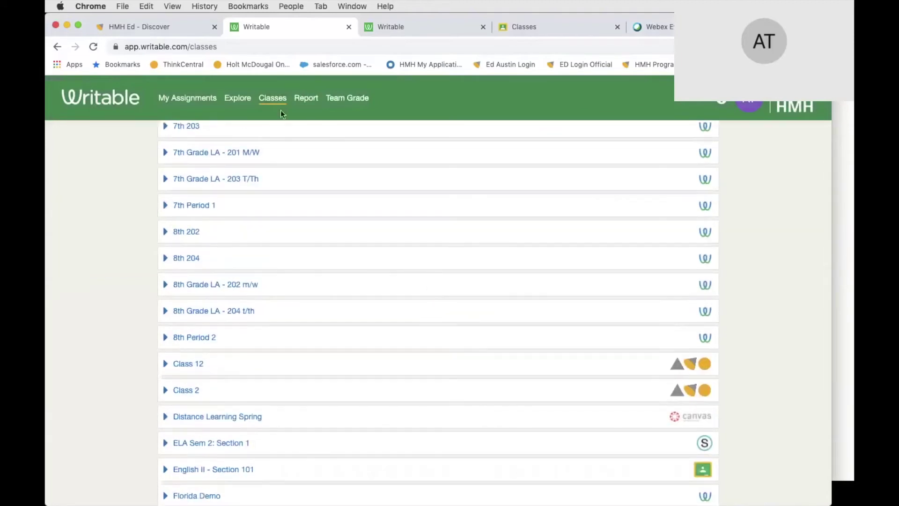
scroll(313, 314, down, 4)
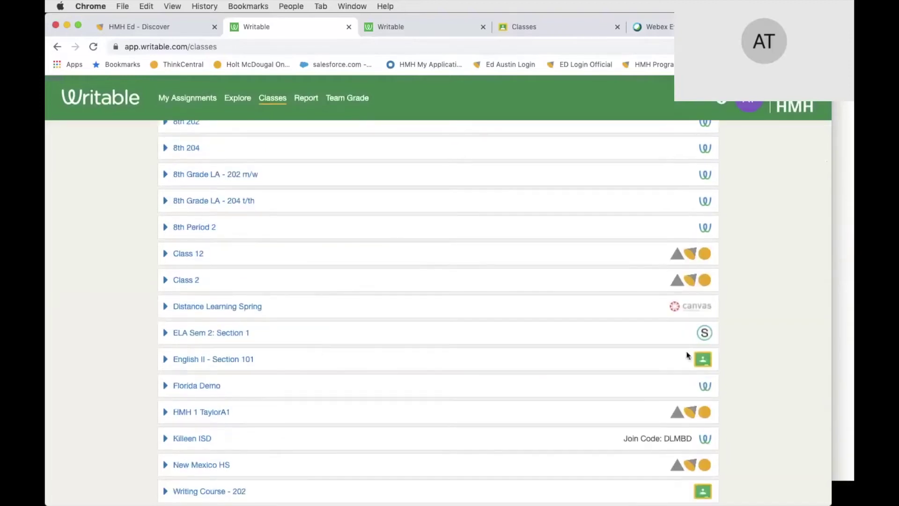
mouse_move(703, 363)
click(166, 361)
scroll(187, 379, down, 1)
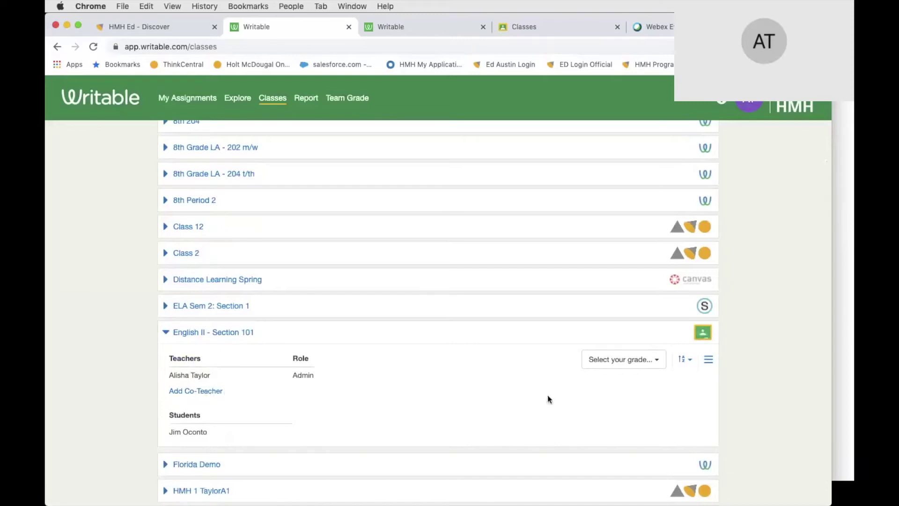
click(636, 367)
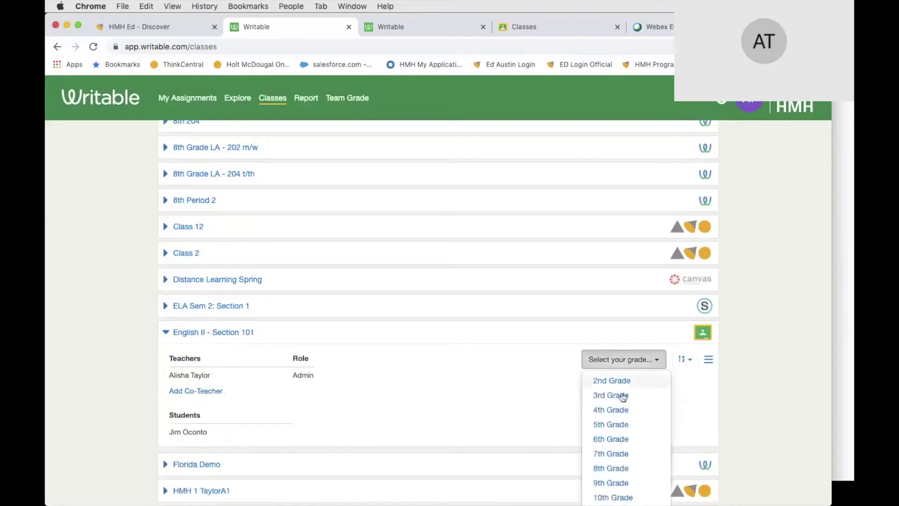
click(614, 498)
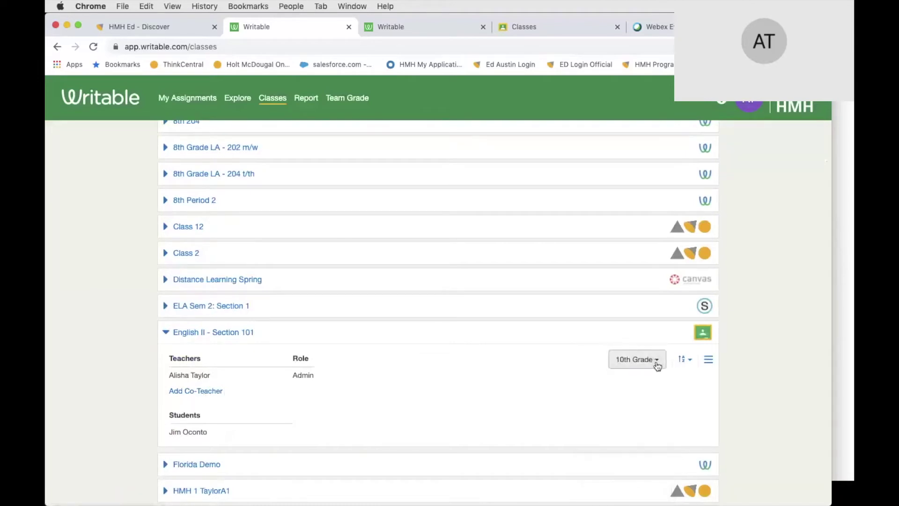
click(708, 362)
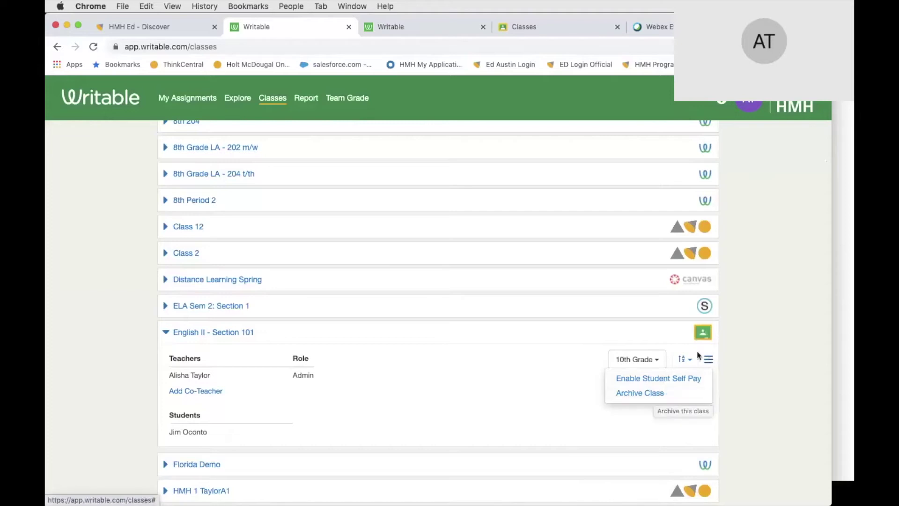
click(706, 342)
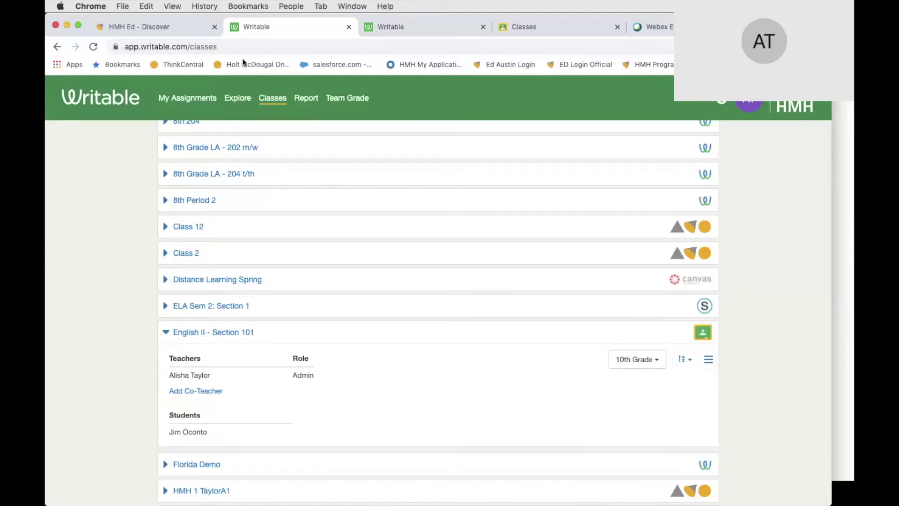
Check from the classes page whether further Google Classroom courses can be imported, and close the import dialog
click(268, 103)
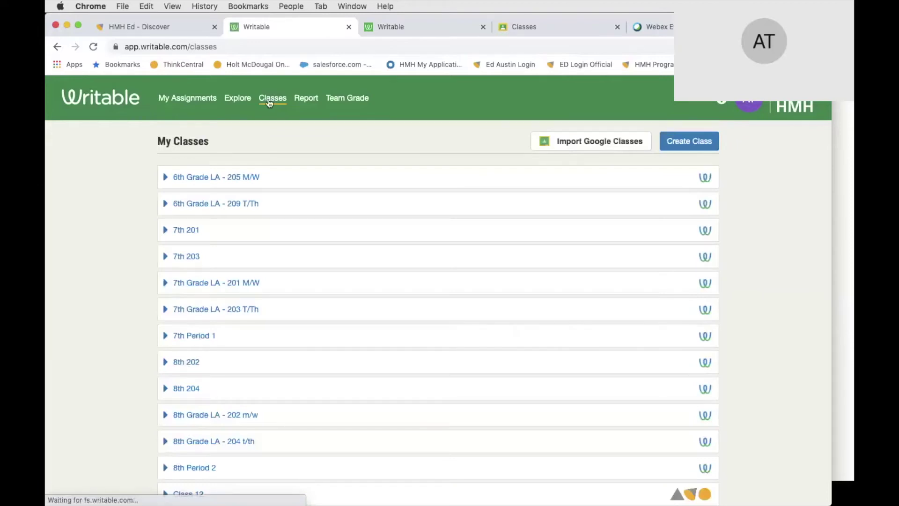
click(570, 144)
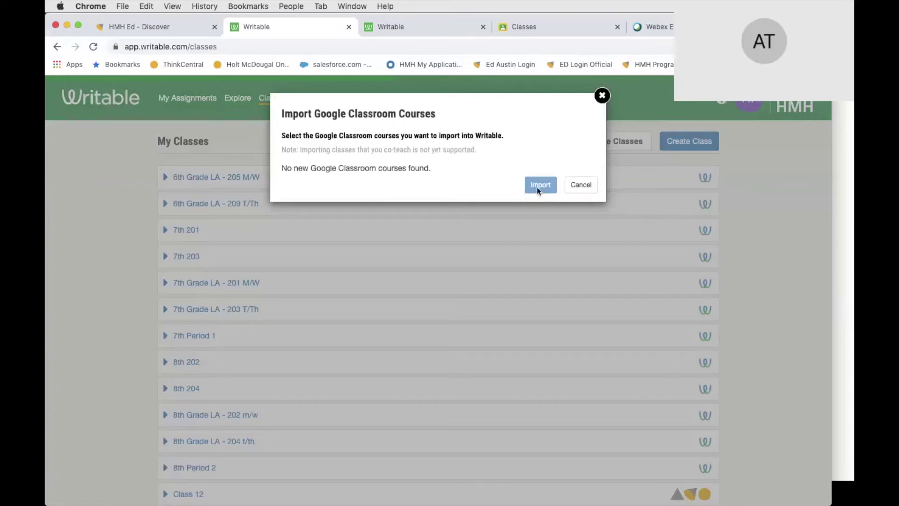
click(603, 97)
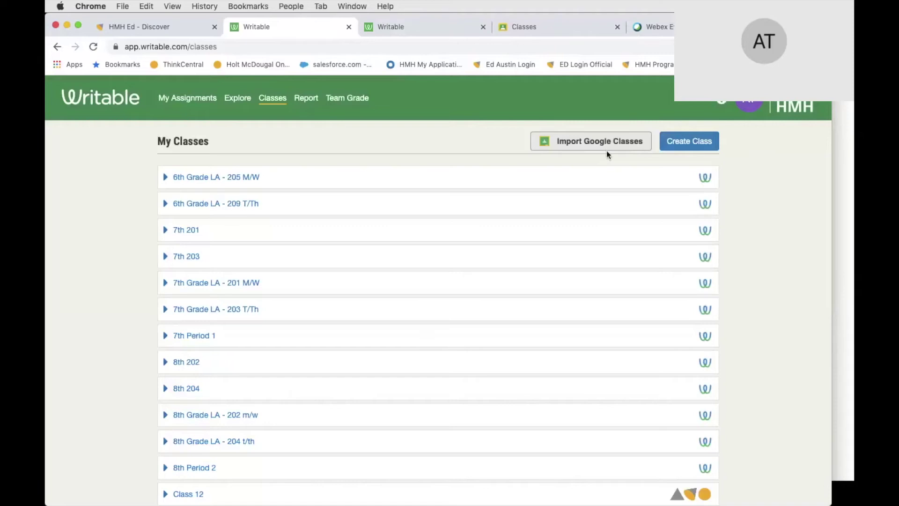
Filter the Explore library to the High school grade level and clear the Quick Writes collection filter
click(235, 97)
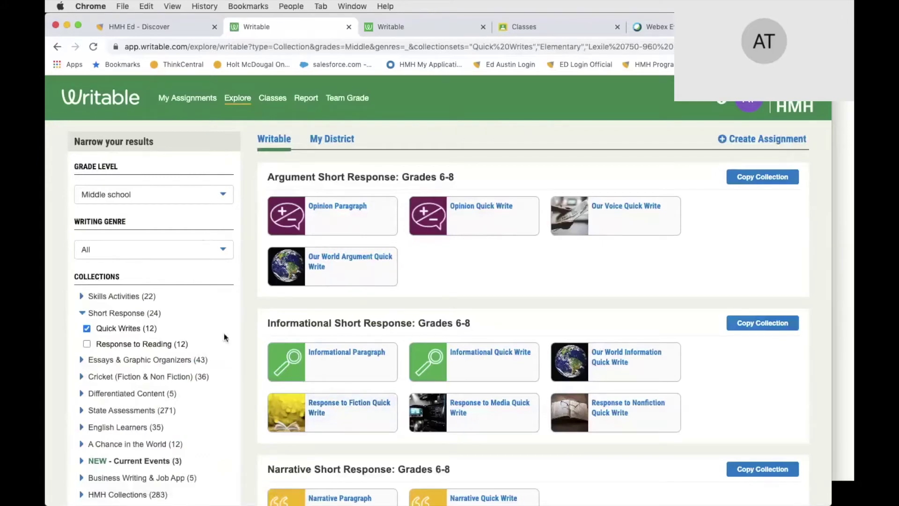
click(206, 191)
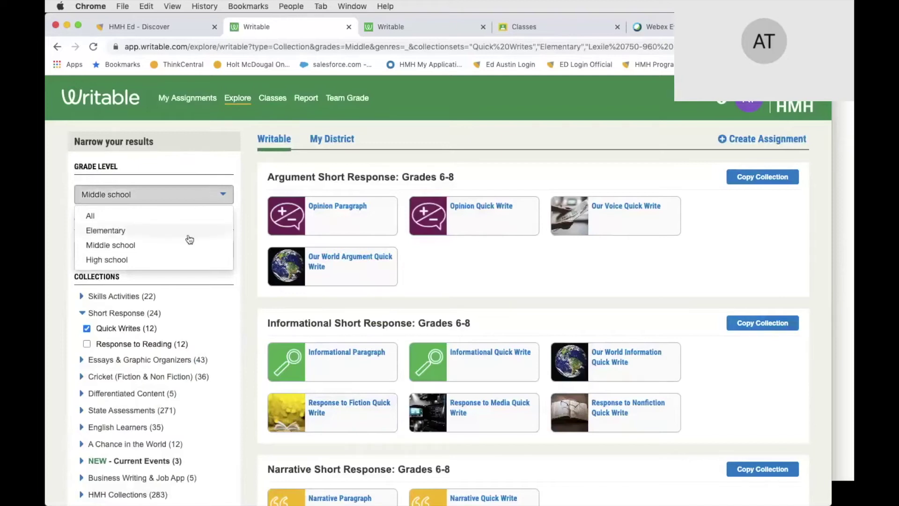
click(182, 264)
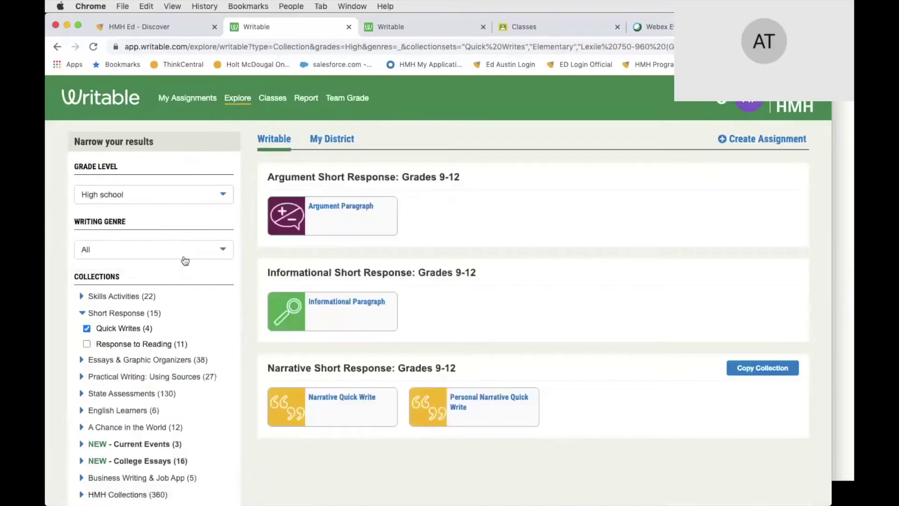
click(112, 328)
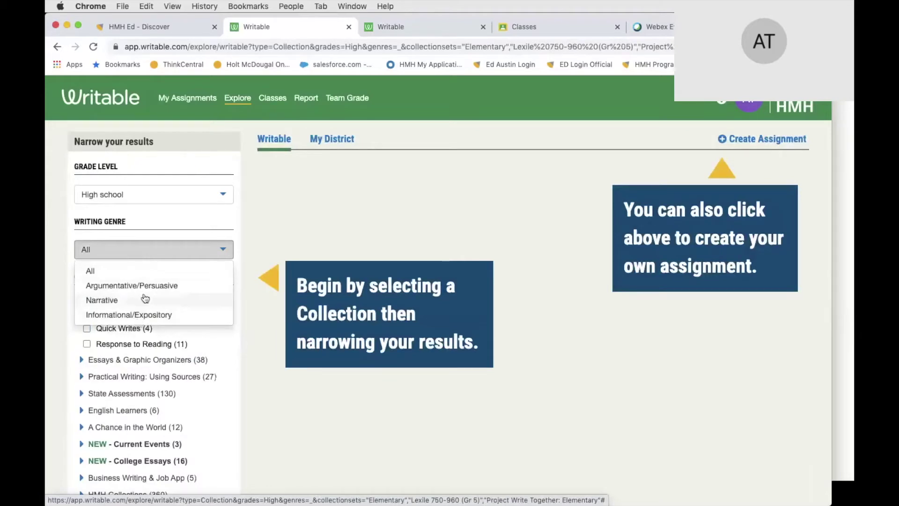
click(221, 249)
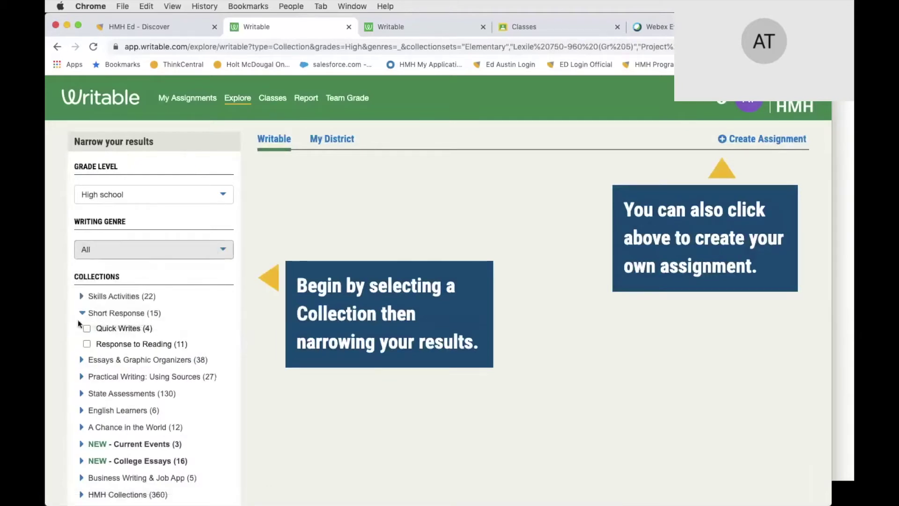
click(81, 313)
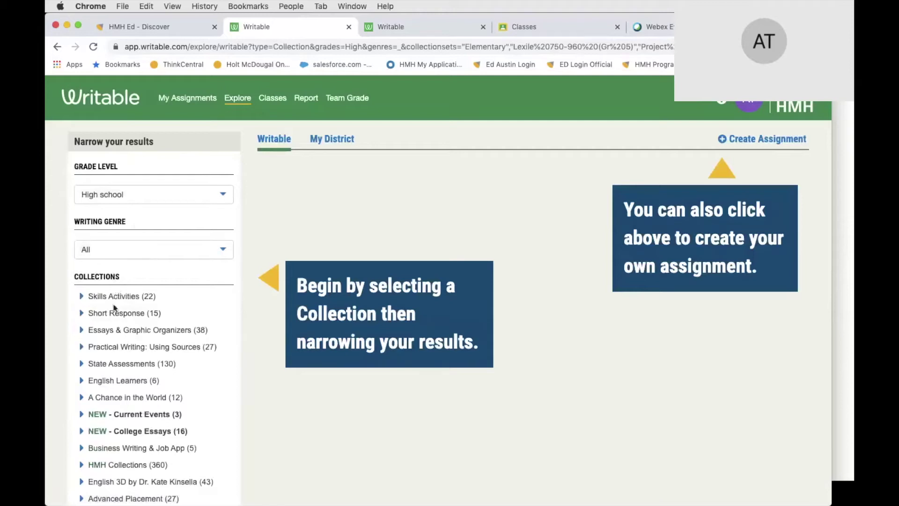
Look through the list of high school collections and the sub-collections under Essays & Graphic Organizers
scroll(111, 351, down, 3)
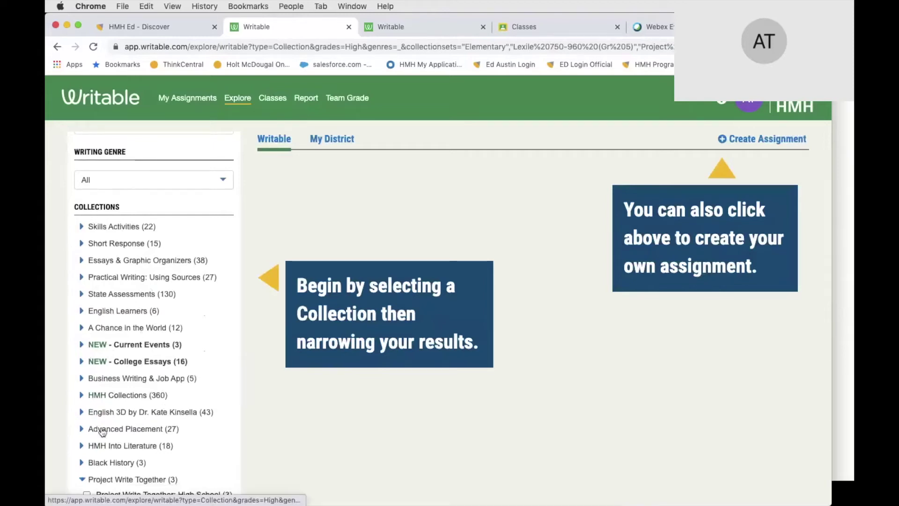
scroll(83, 478, up, 1)
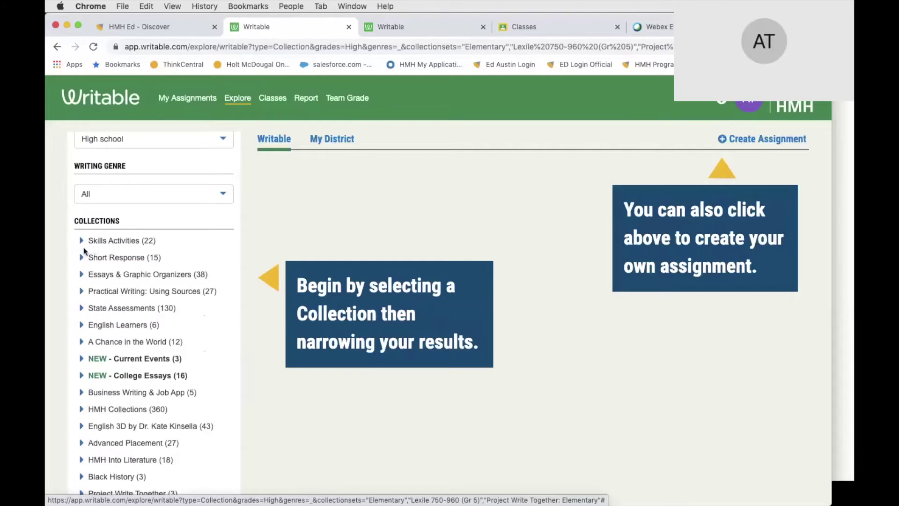
click(82, 274)
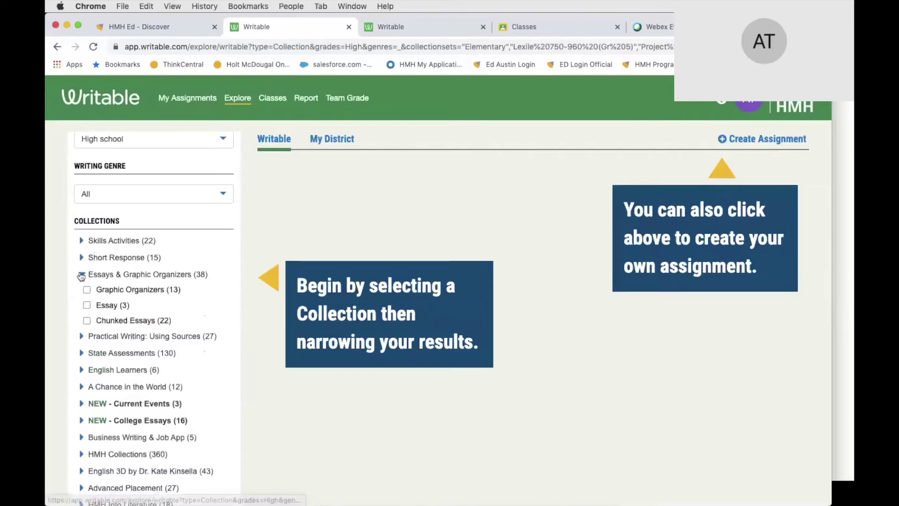
click(81, 275)
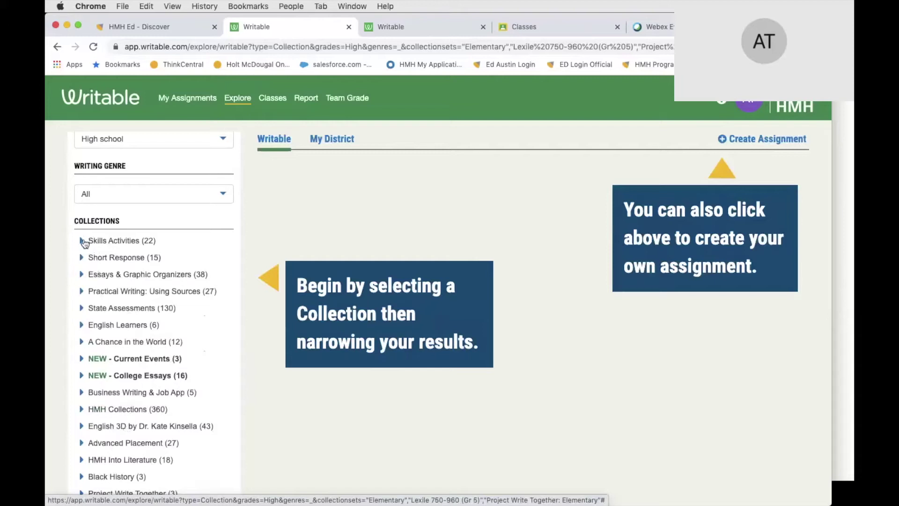
Filter by High School Skills Activities and show the details of the argument assignment Skill: Organize / Use Transitions
click(82, 240)
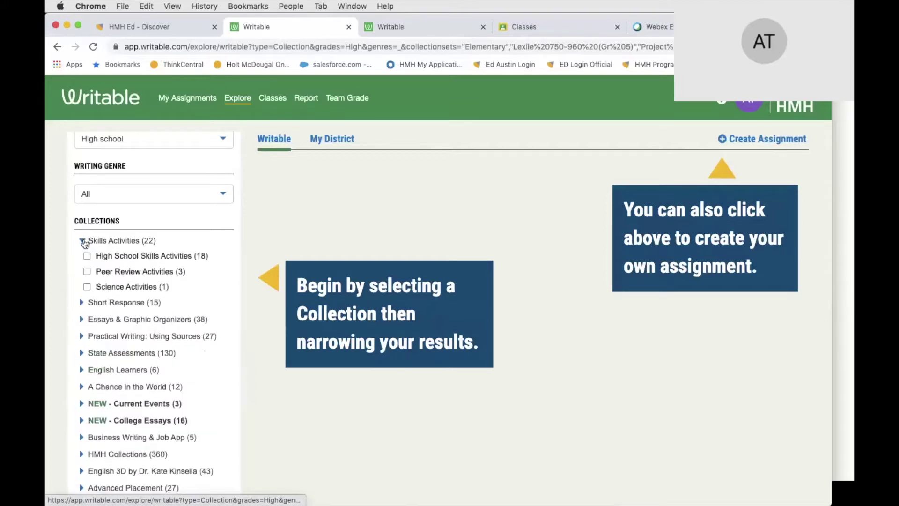
click(87, 256)
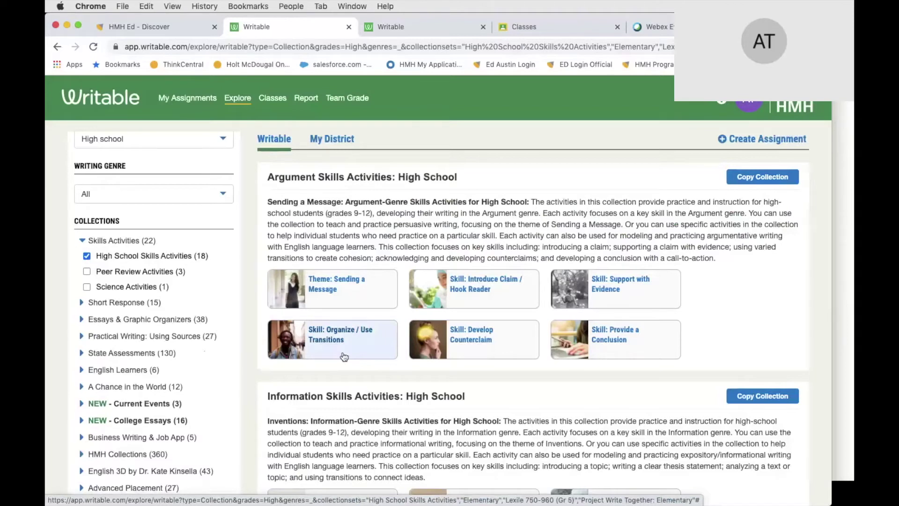
click(346, 336)
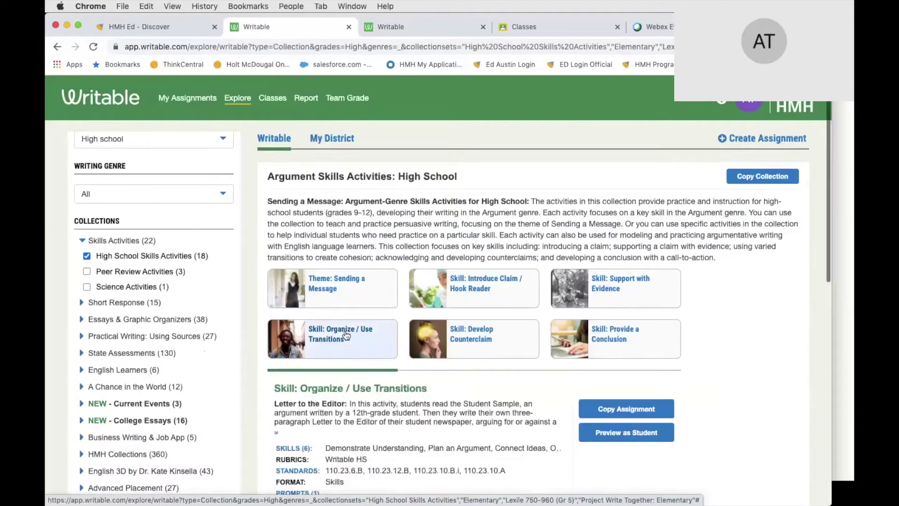
scroll(343, 347, down, 3)
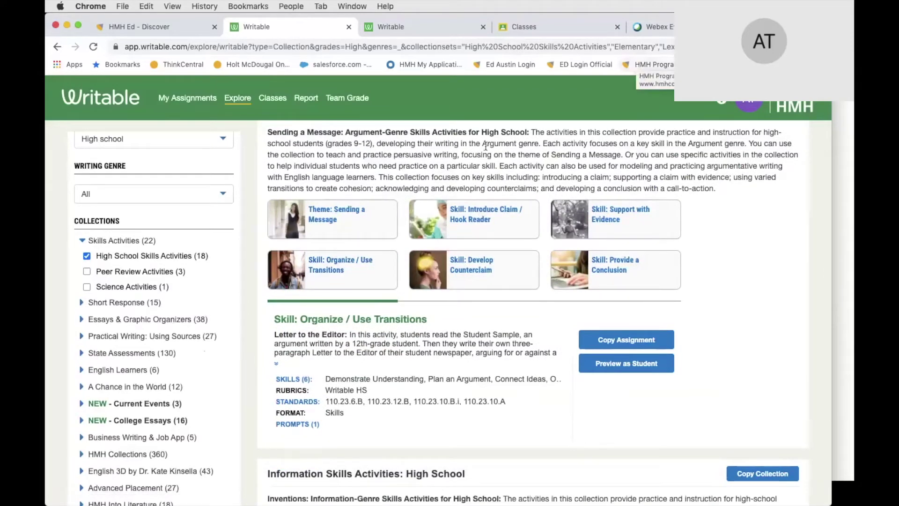
Read the full description of Skill: Organize / Use Transitions, copy the assignment to My Assignments and open it for managing
click(279, 366)
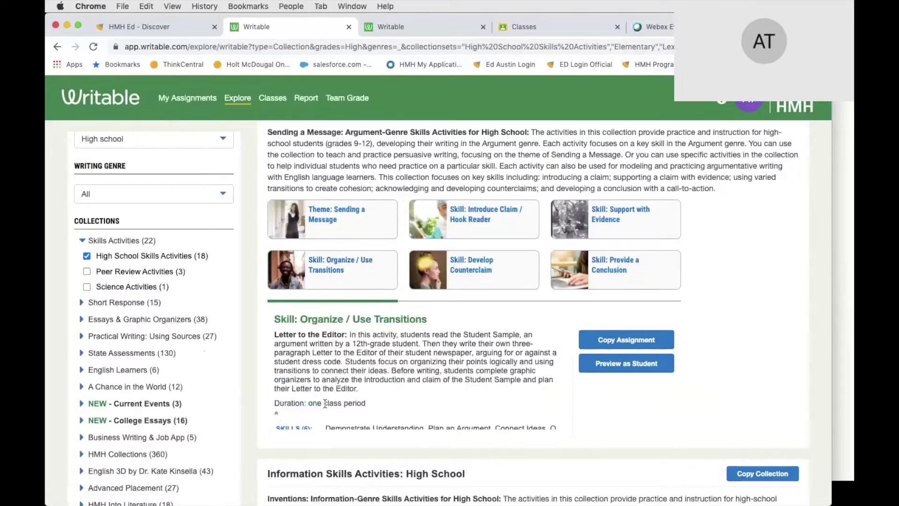
click(277, 417)
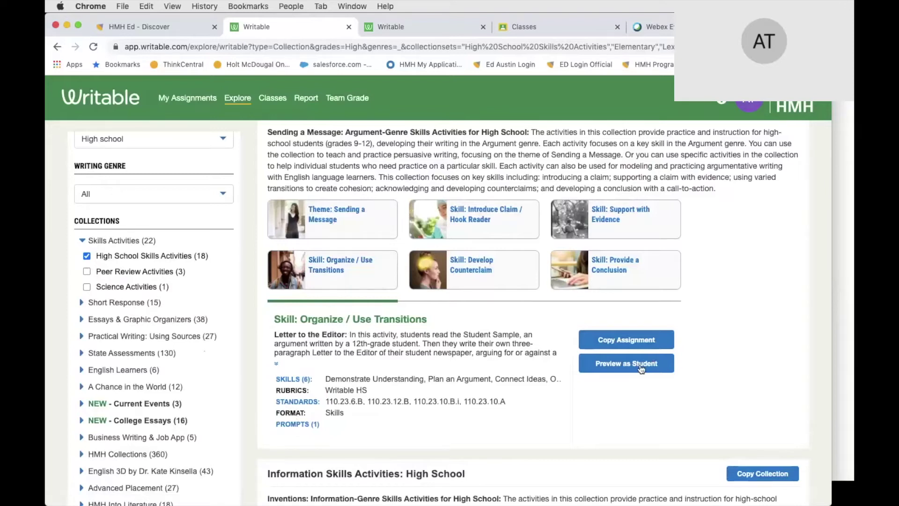
click(643, 340)
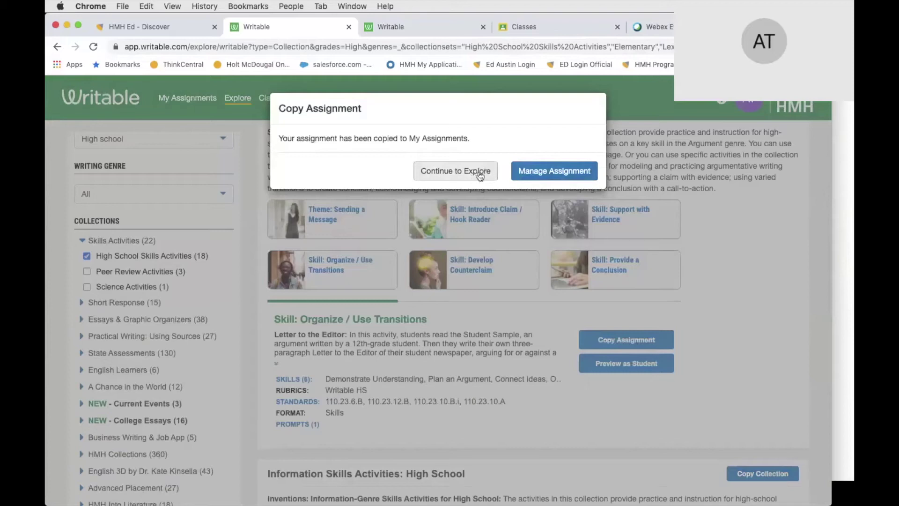
click(529, 176)
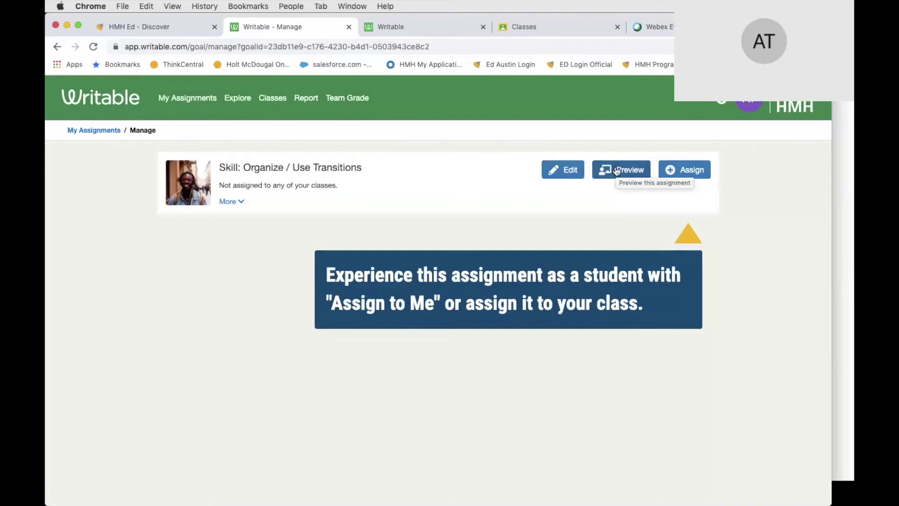
Start assigning Skill: Organize / Use Transitions and select the Google Classroom class English II - Section 101
click(687, 170)
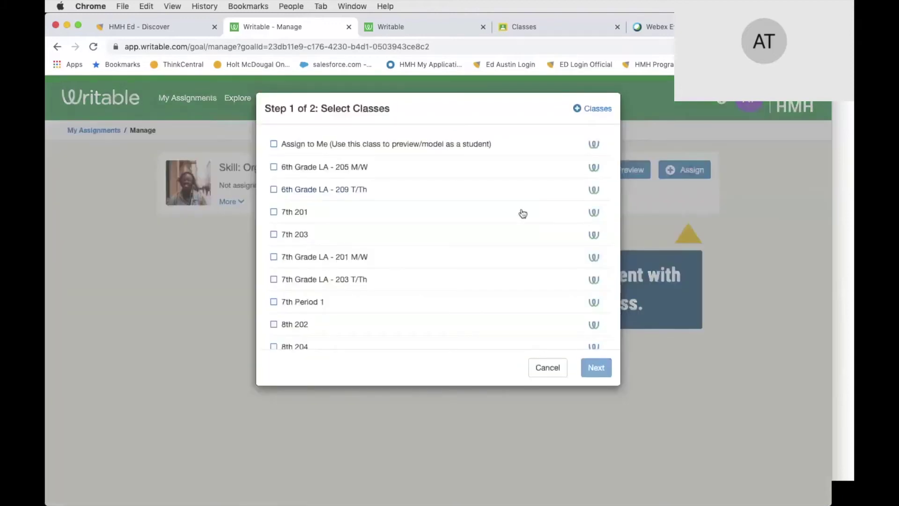
scroll(483, 242, down, 5)
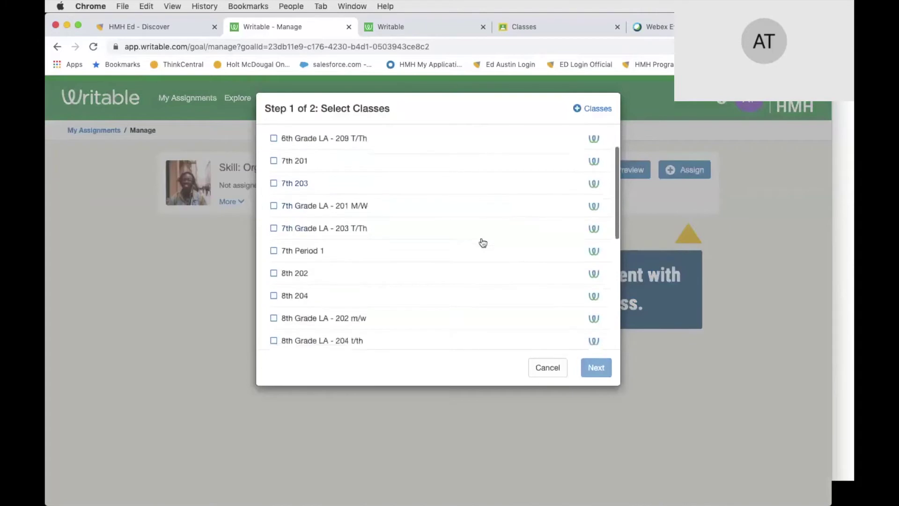
scroll(483, 242, down, 7)
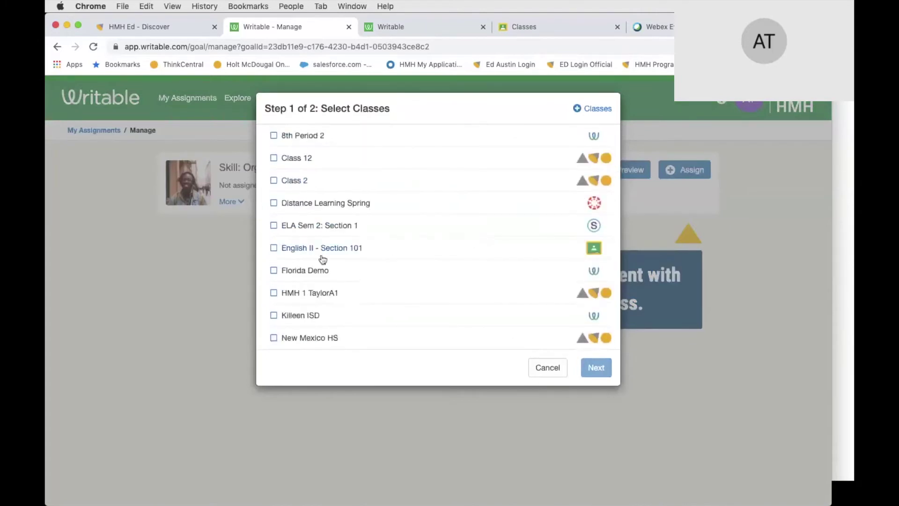
scroll(322, 253, down, 1)
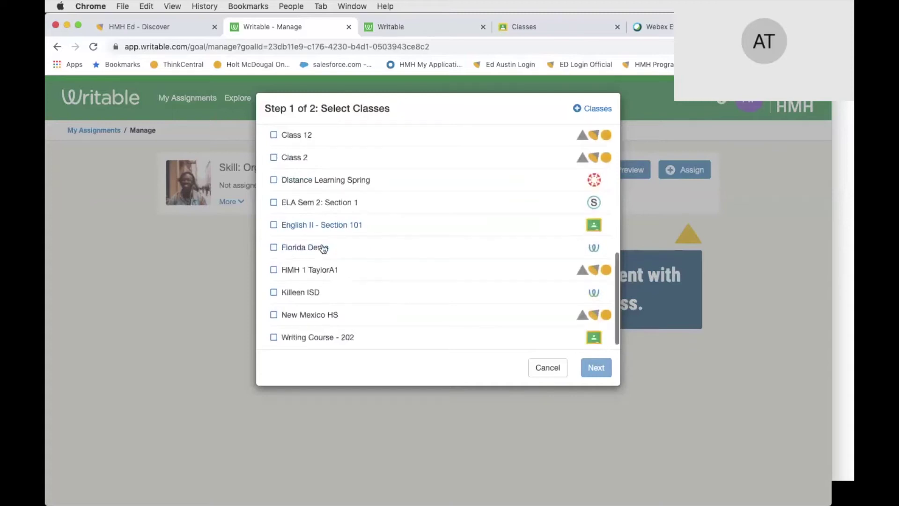
click(274, 226)
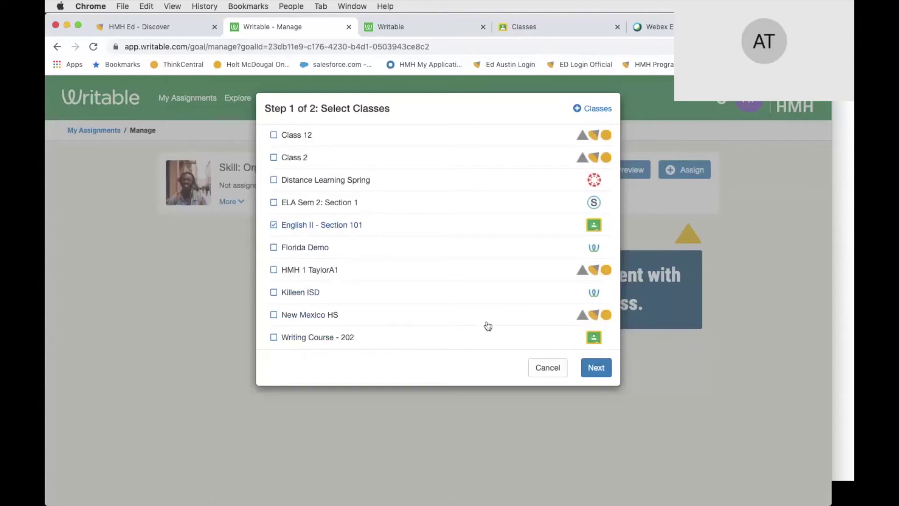
click(596, 369)
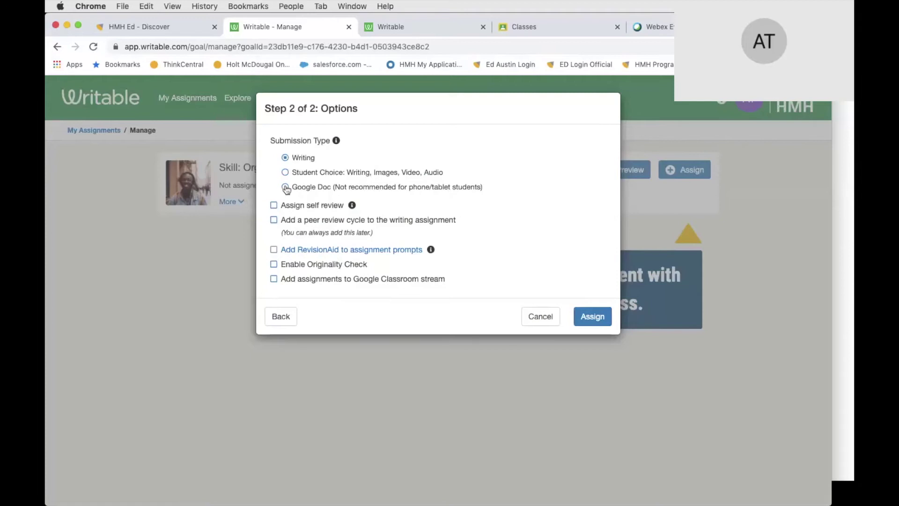
Set the submission type to Google Doc and add a peer review cycle with reviews immediately when sections are submitted
click(286, 188)
click(274, 220)
mouse_move(354, 209)
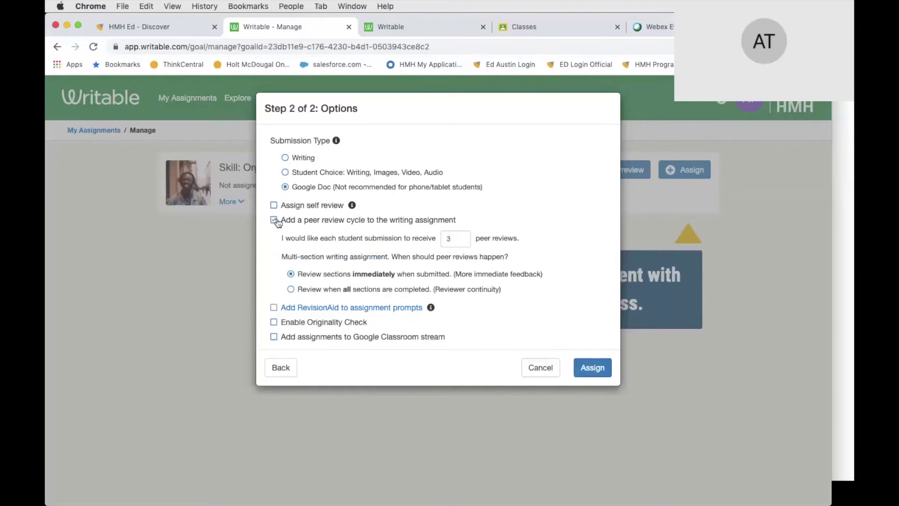
click(461, 241)
click(460, 241)
Enable Originality Check and posting to the Google Classroom stream, and assign the work, accepting Turnitin's terms of service
click(276, 323)
click(274, 337)
click(592, 367)
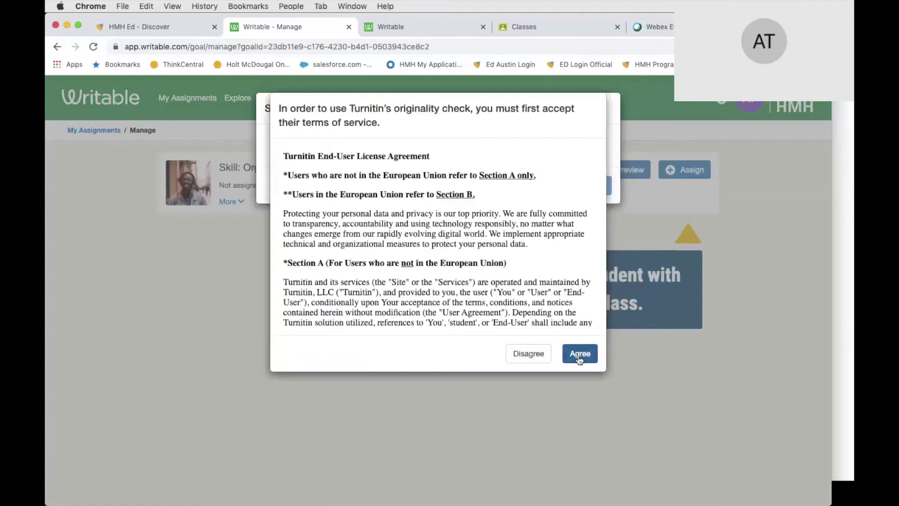
click(579, 354)
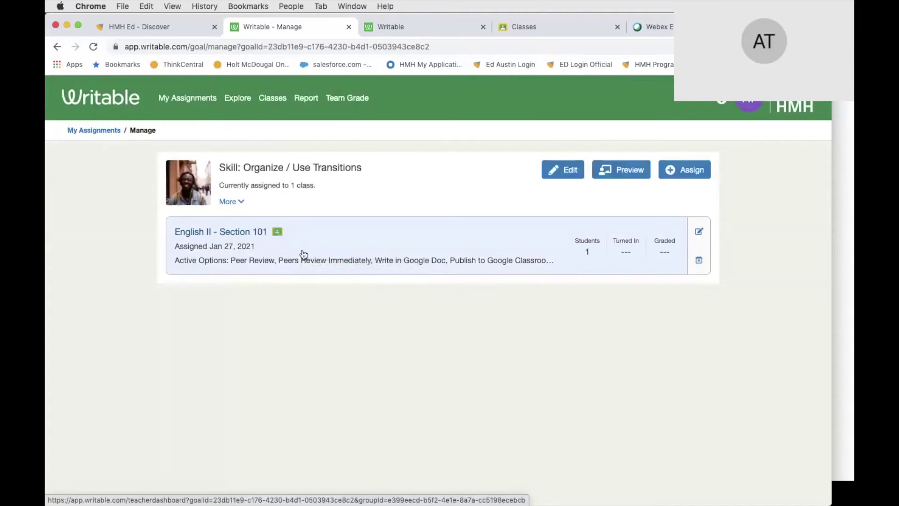
In the Explore library, replace the High School Skills Activities filter with Response to Reading under Short Response, after viewing Quick Writes
click(237, 98)
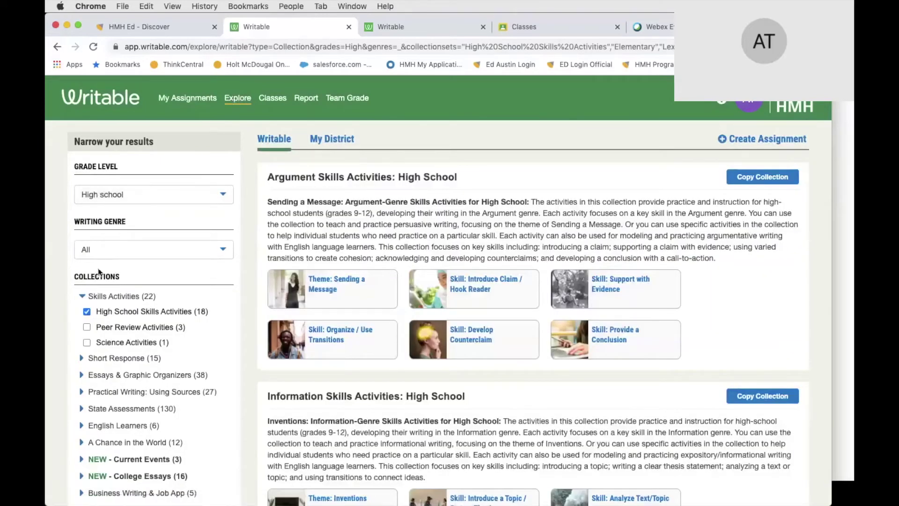
click(86, 311)
click(81, 358)
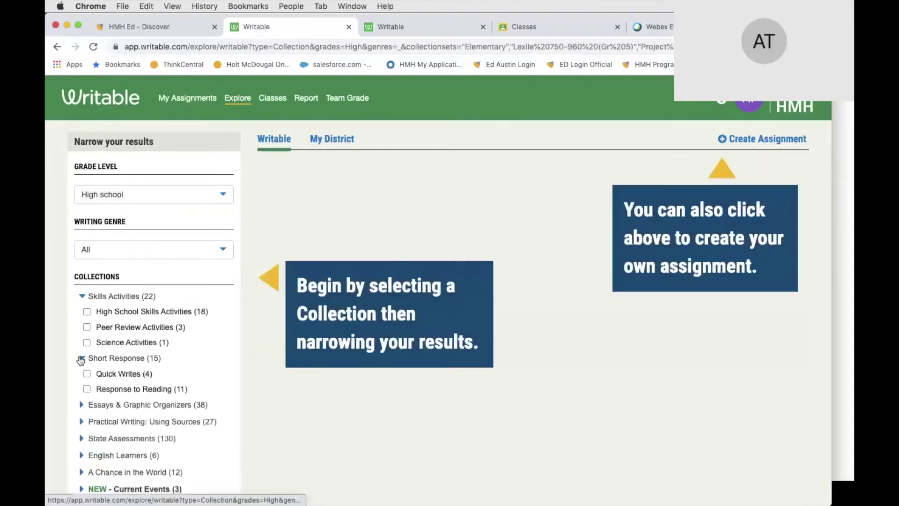
click(87, 373)
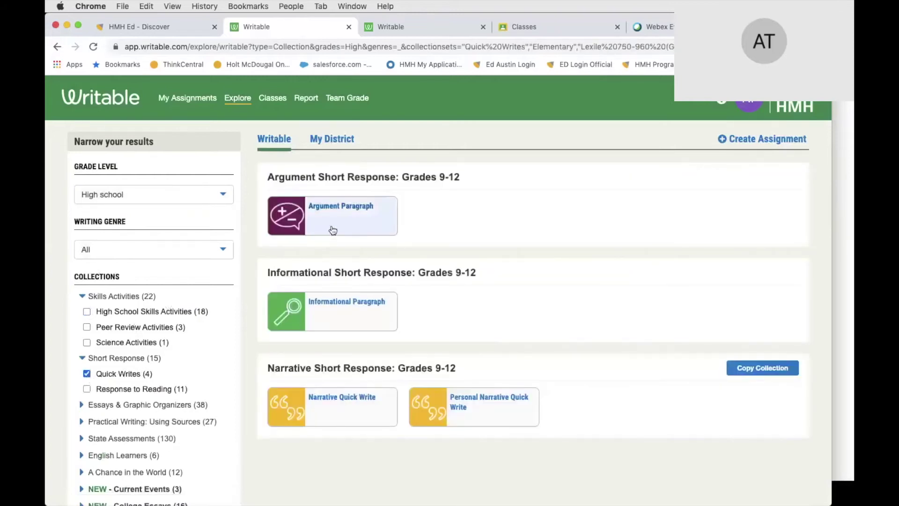
click(87, 373)
click(86, 389)
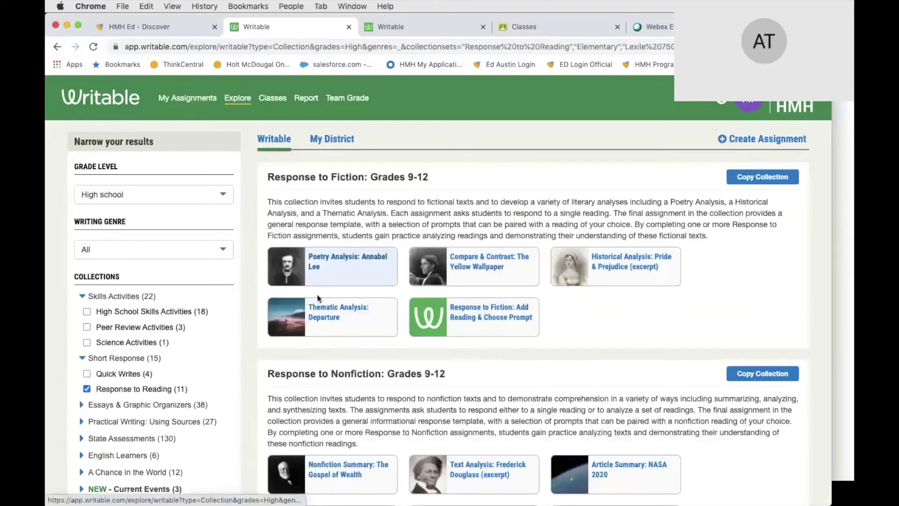
Copy the assignment Compare & Contrast: The Yellow Wallpaper to My Assignments and open it for managing
click(484, 266)
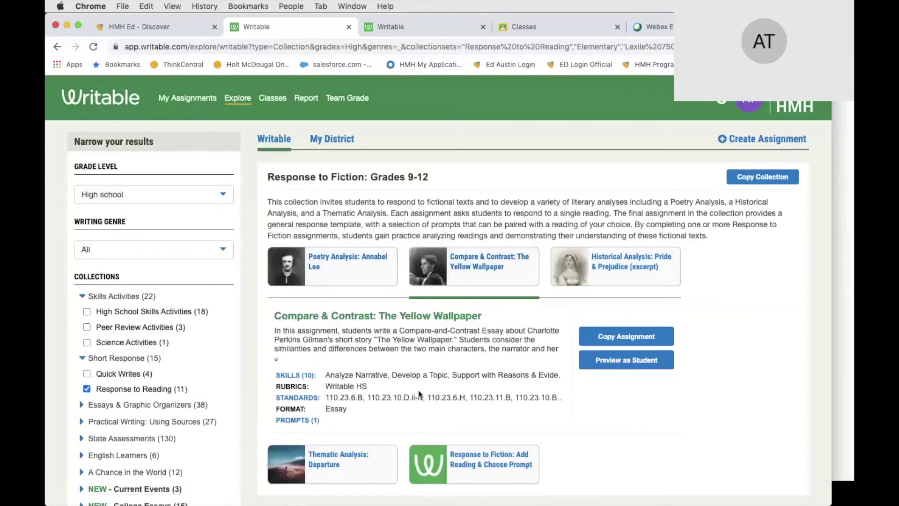
click(621, 339)
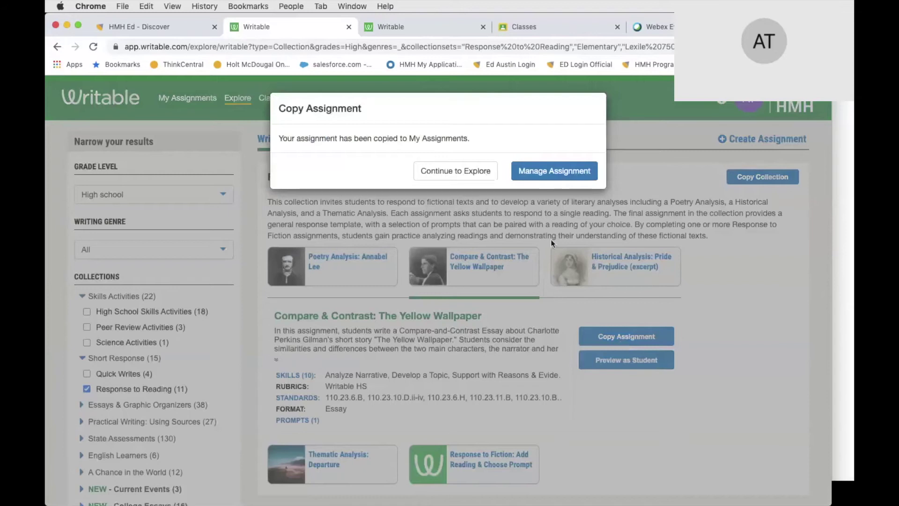
click(533, 173)
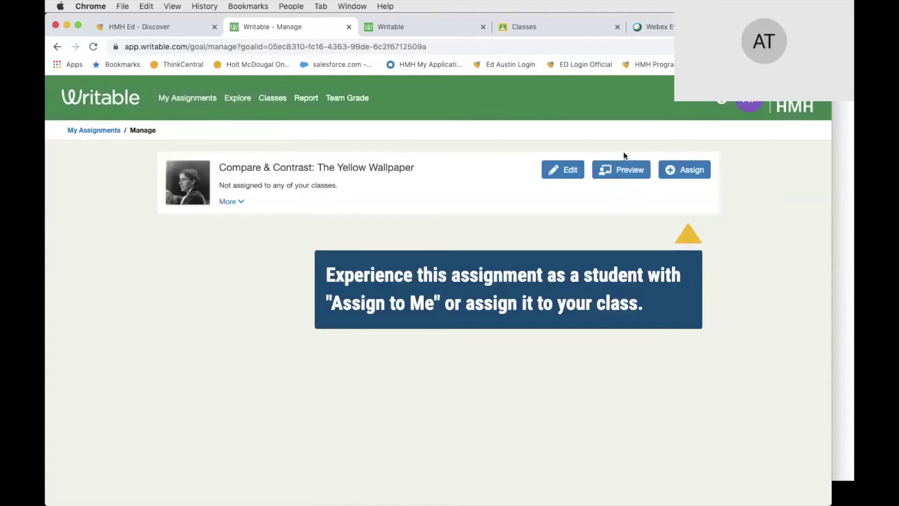
Start assigning Compare & Contrast: The Yellow Wallpaper and select the class English II - Section 101
click(684, 172)
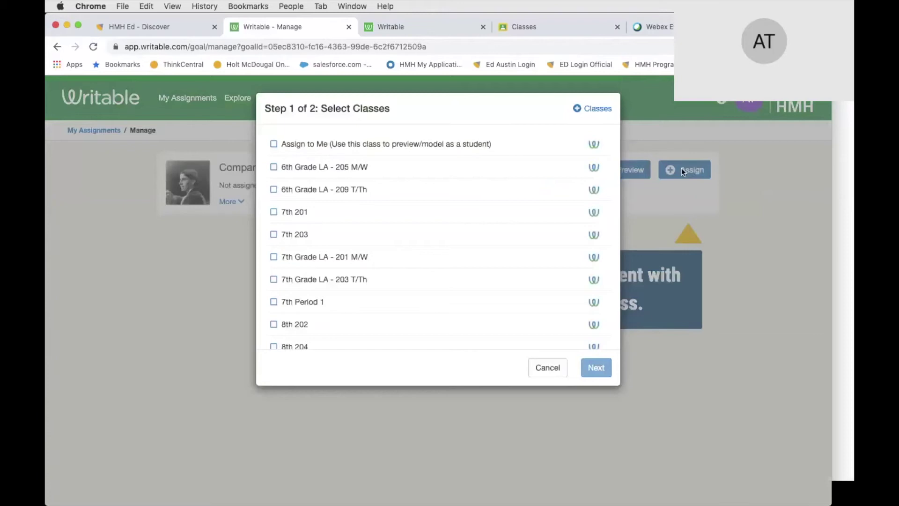
scroll(452, 265, down, 2)
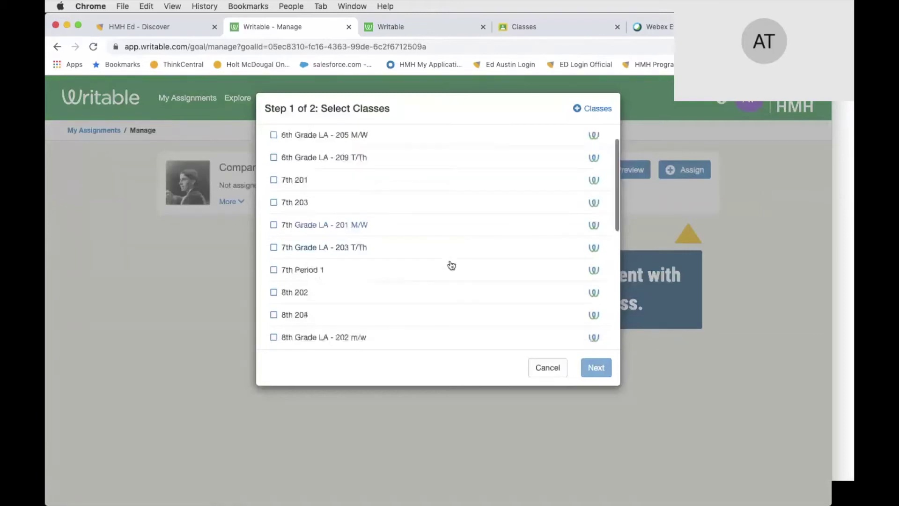
scroll(452, 265, down, 5)
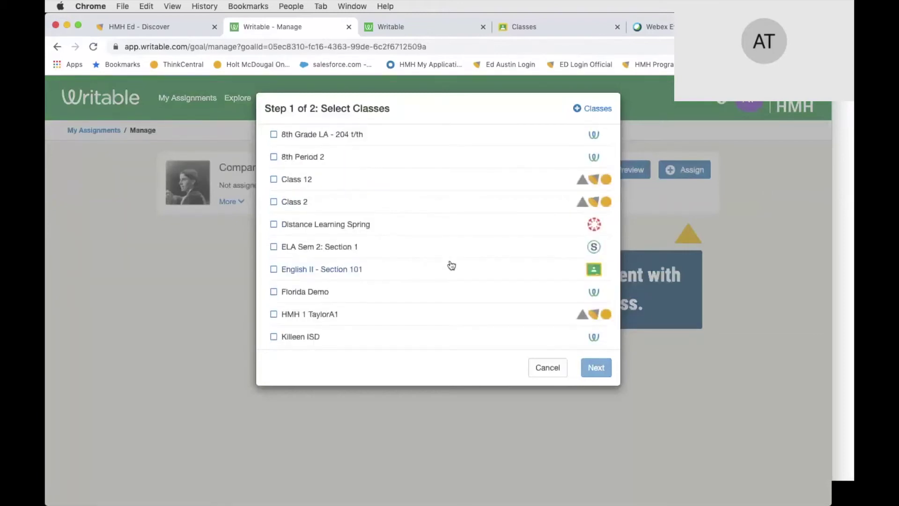
scroll(451, 265, down, 1)
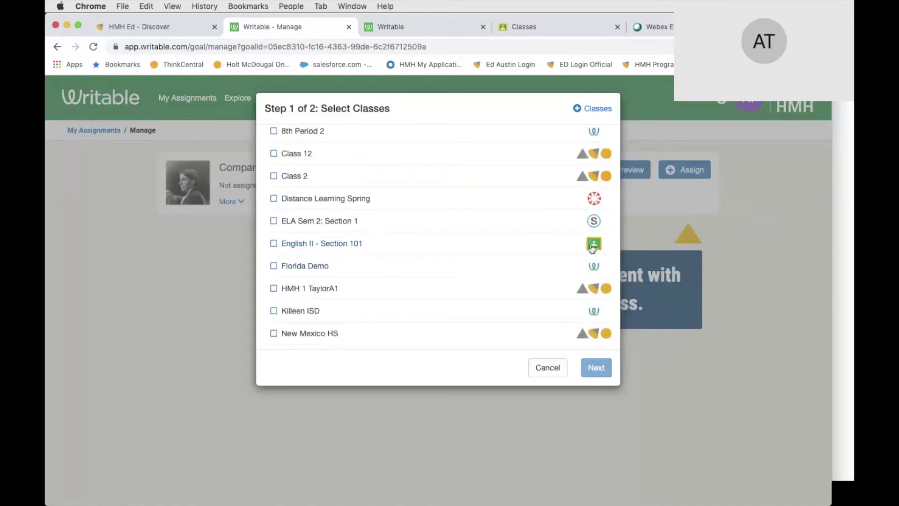
click(274, 244)
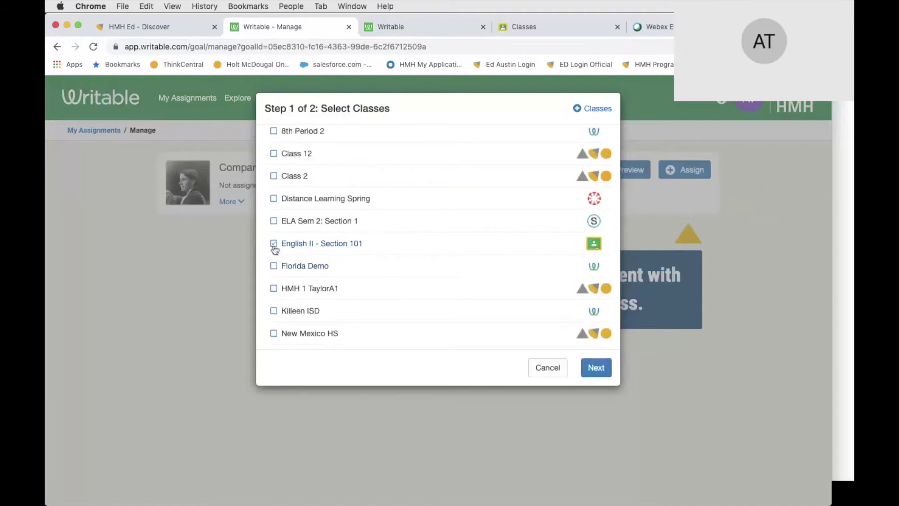
click(593, 369)
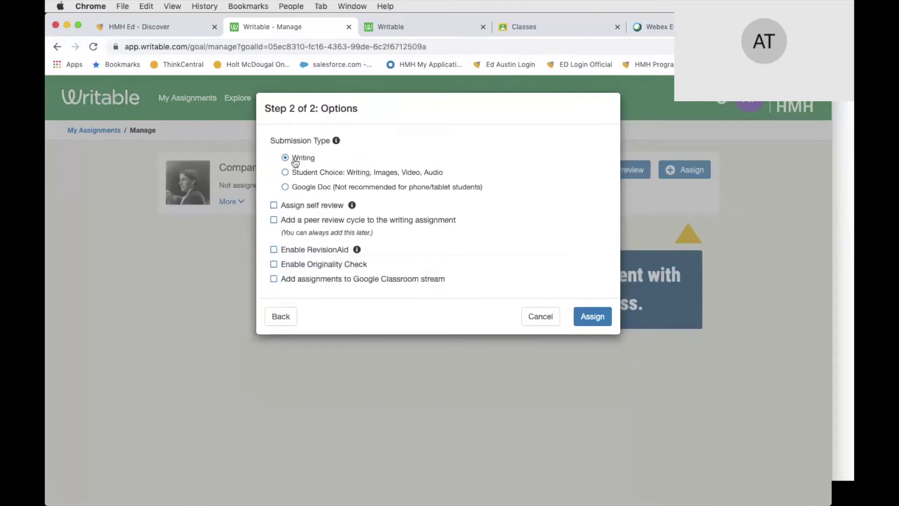
Set the submission type to Google Doc, add the assignment to the Google Classroom stream and assign it
click(285, 187)
click(275, 280)
click(607, 319)
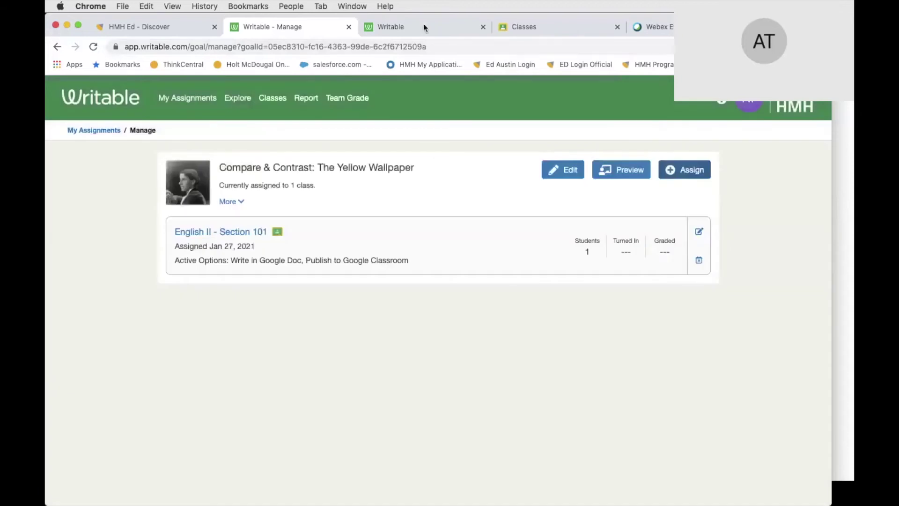
Check the Yellow Wallpaper assignment in Google Classroom's English II Section 101 course and return to its Writable management page
click(278, 232)
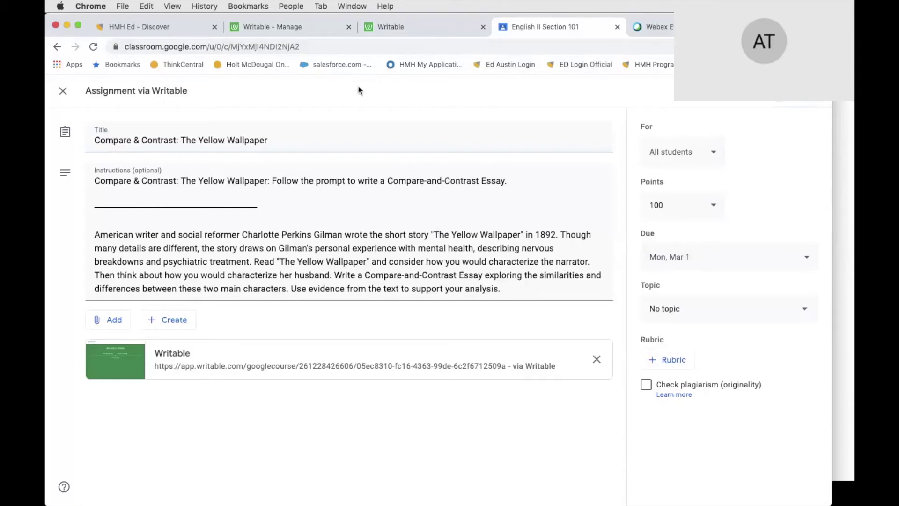
click(312, 32)
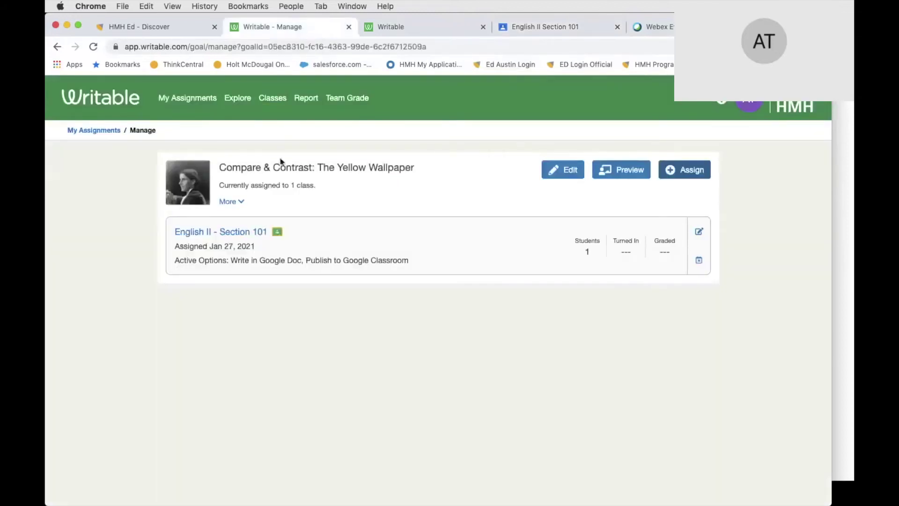
Review the classes page with its Google class import and the Explore library's option for creating an assignment
click(284, 97)
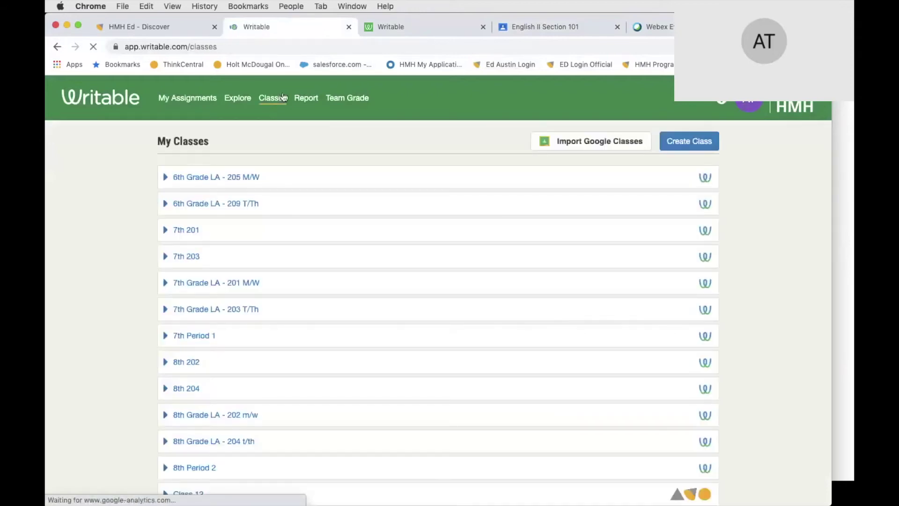
click(570, 146)
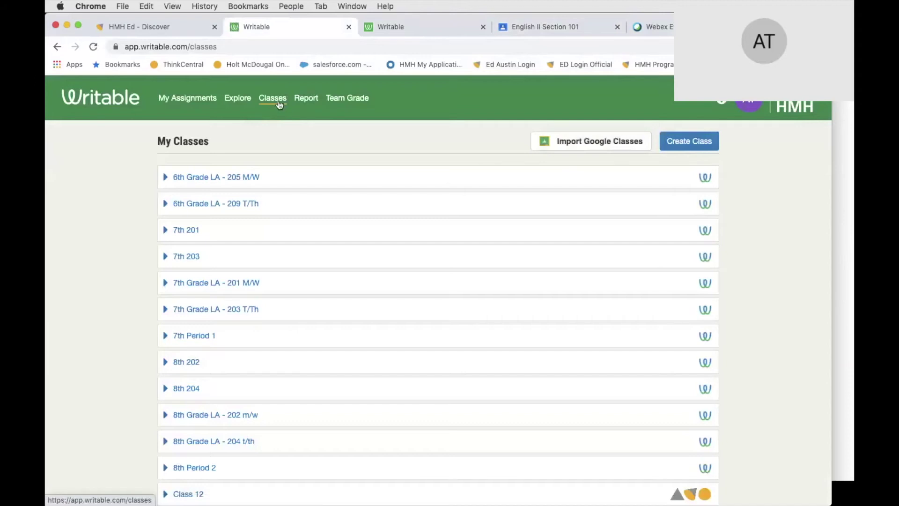
click(237, 102)
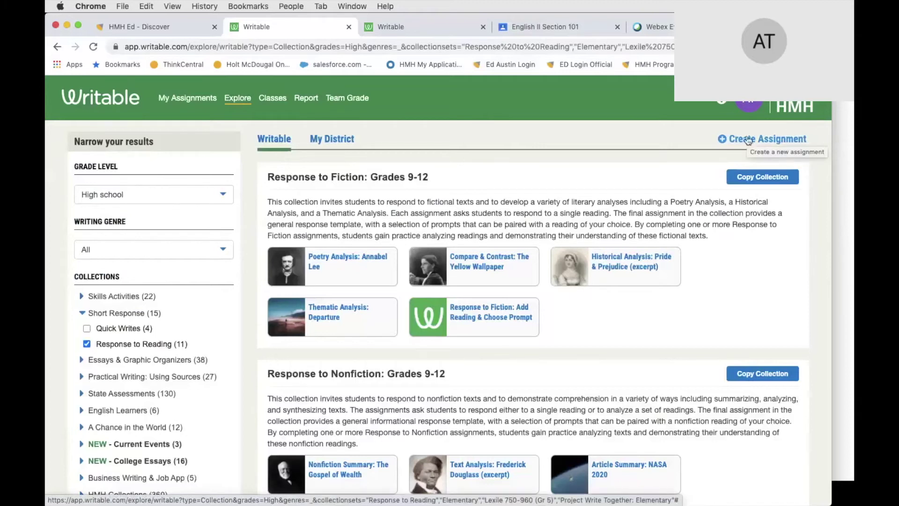
Open the Informational Paragraph assignment from the list of all assignments
click(201, 99)
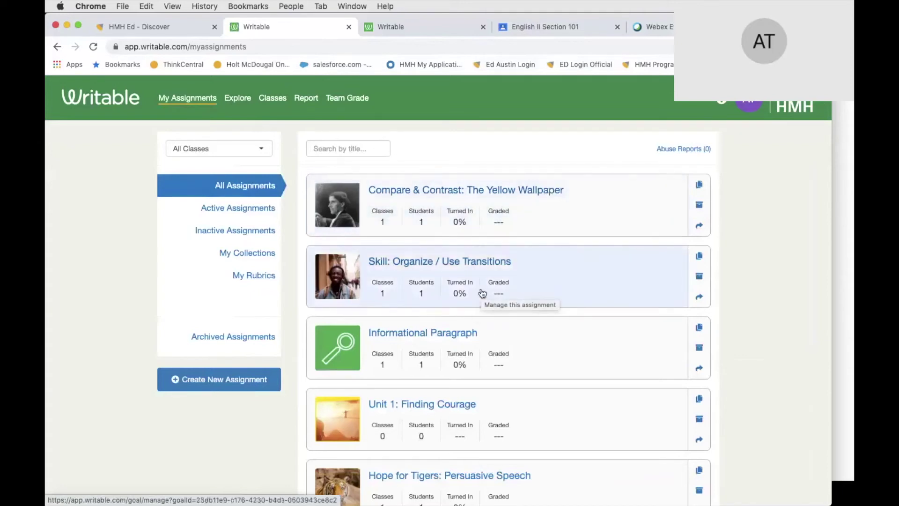
scroll(482, 295, down, 1)
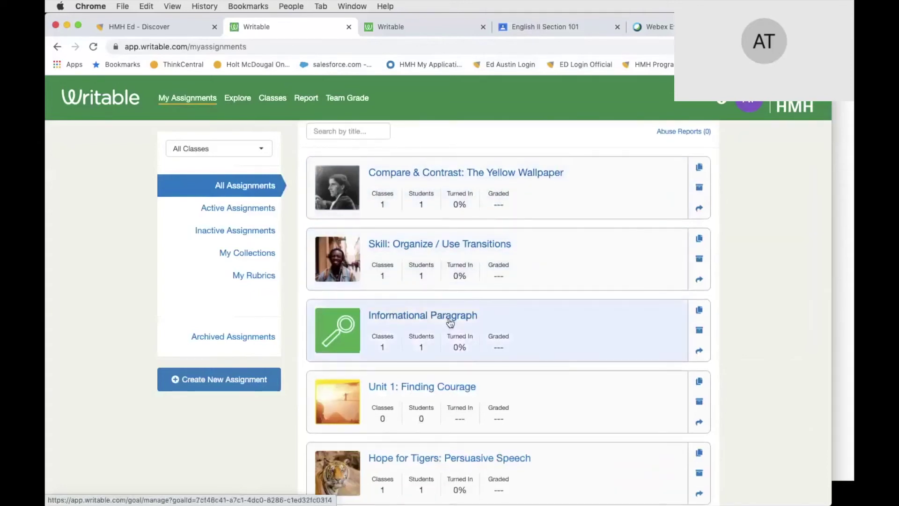
click(450, 320)
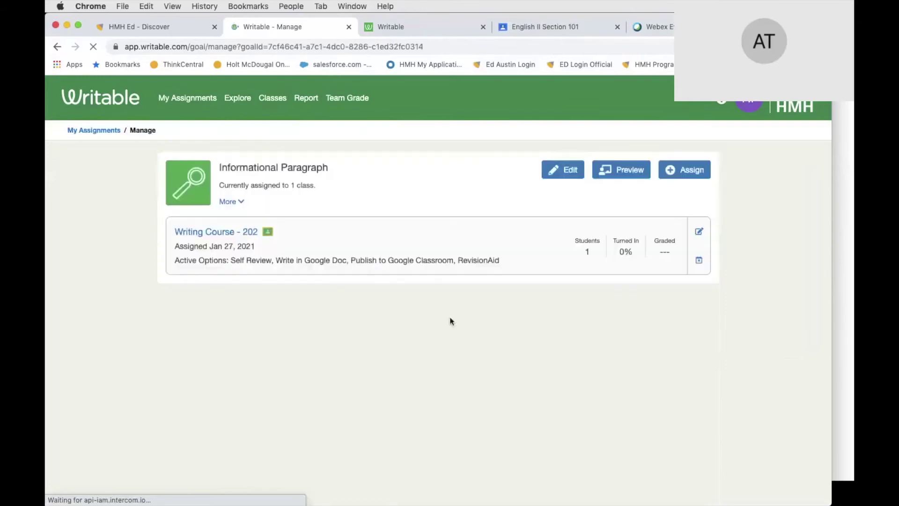
Start assigning Informational Paragraph to the English II - Section 101 class and continue to the assignment options
click(681, 171)
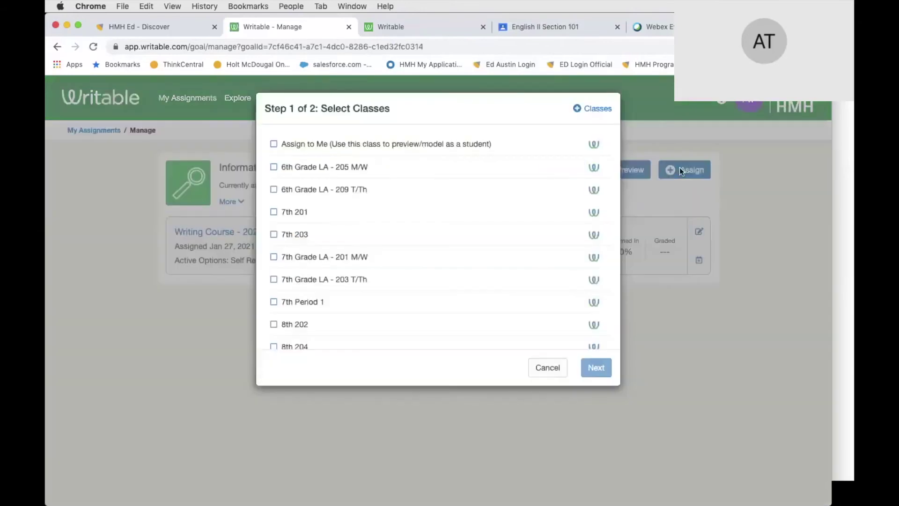
scroll(284, 308, down, 5)
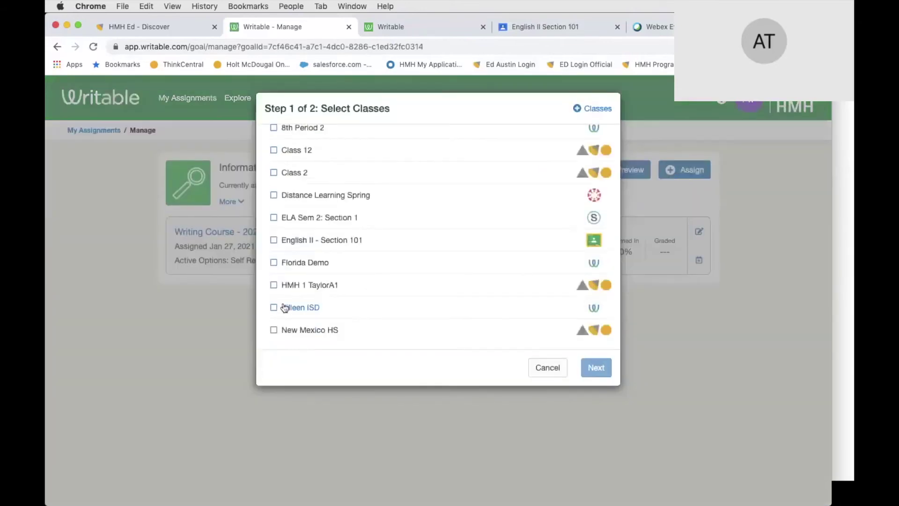
click(274, 249)
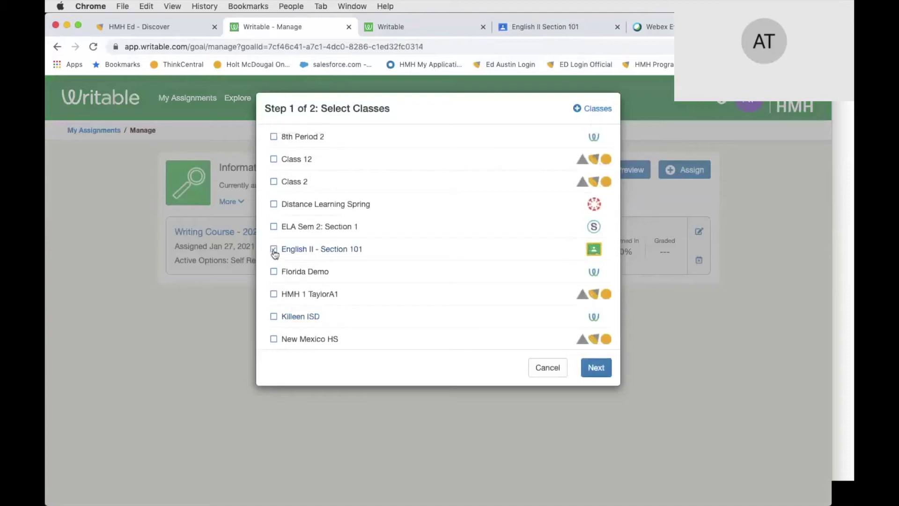
click(603, 367)
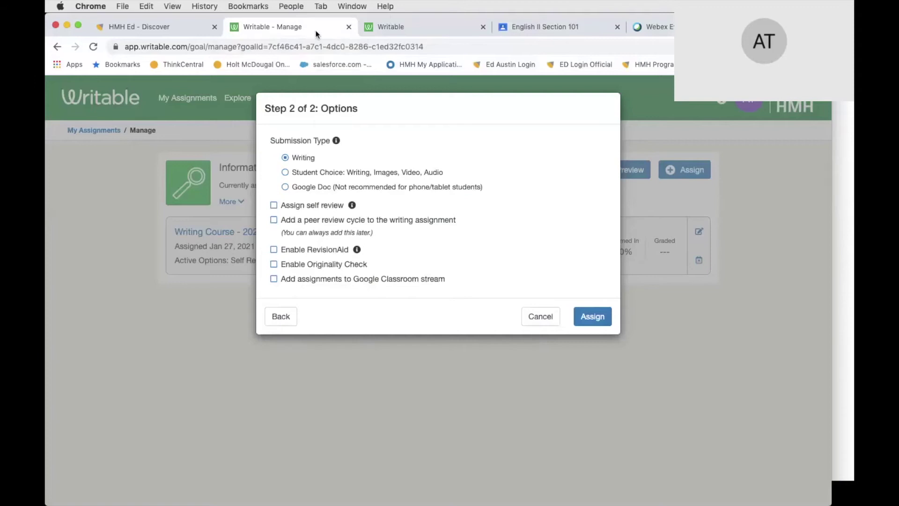
Switch to the student's Google Classroom in Firefox, open English II Section 101 and review its Stream and Classwork pages
key(super+Tab)
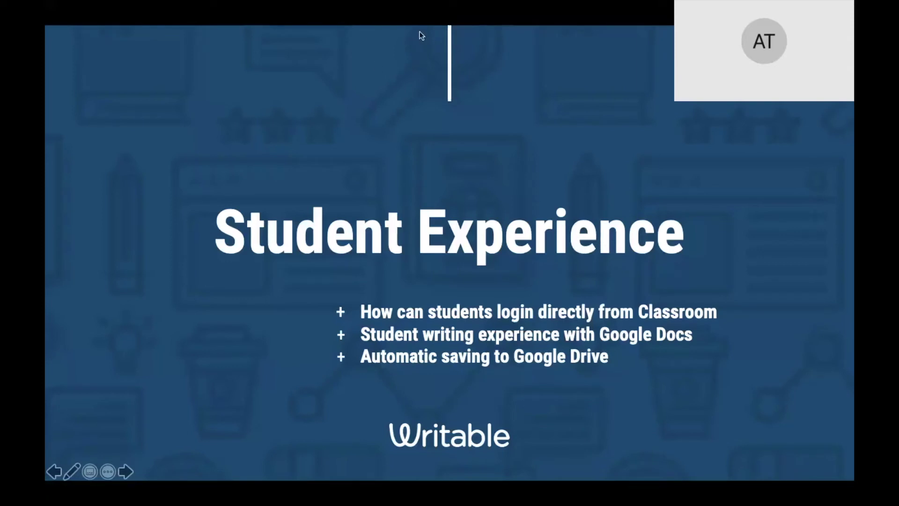
key(super+Tab)
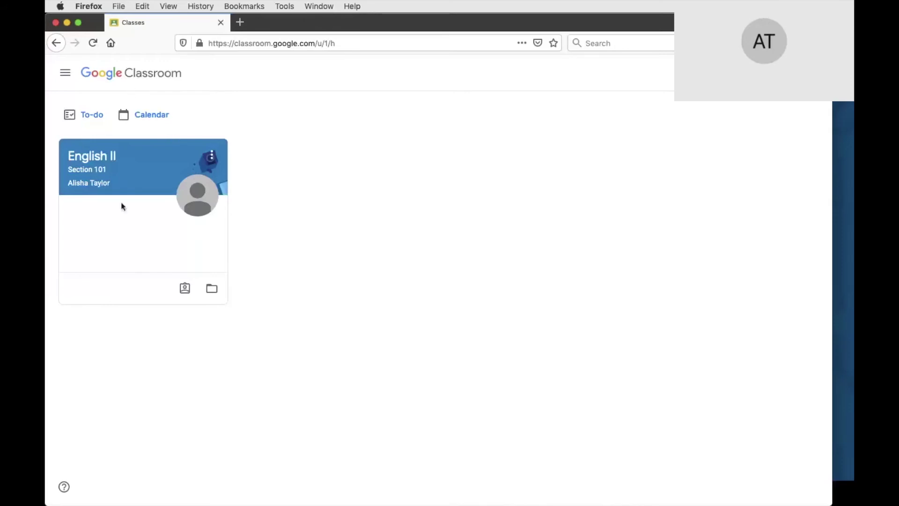
click(130, 187)
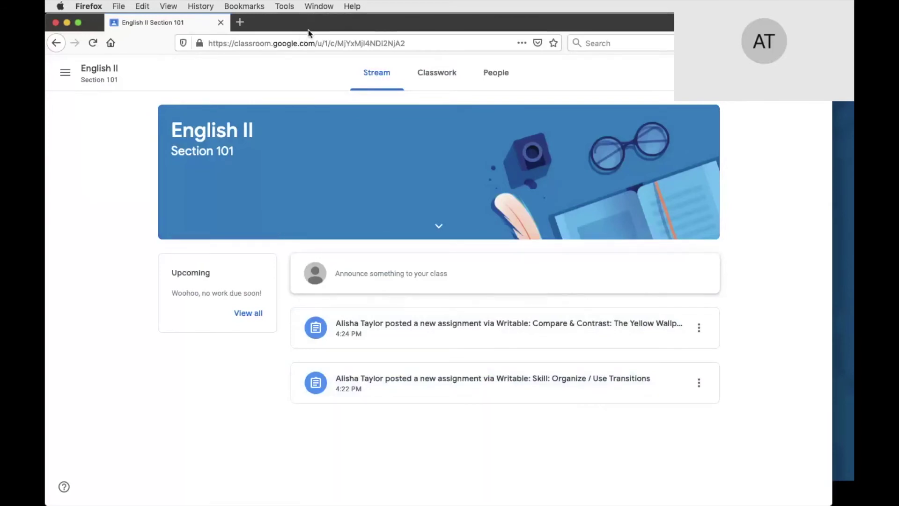
click(423, 77)
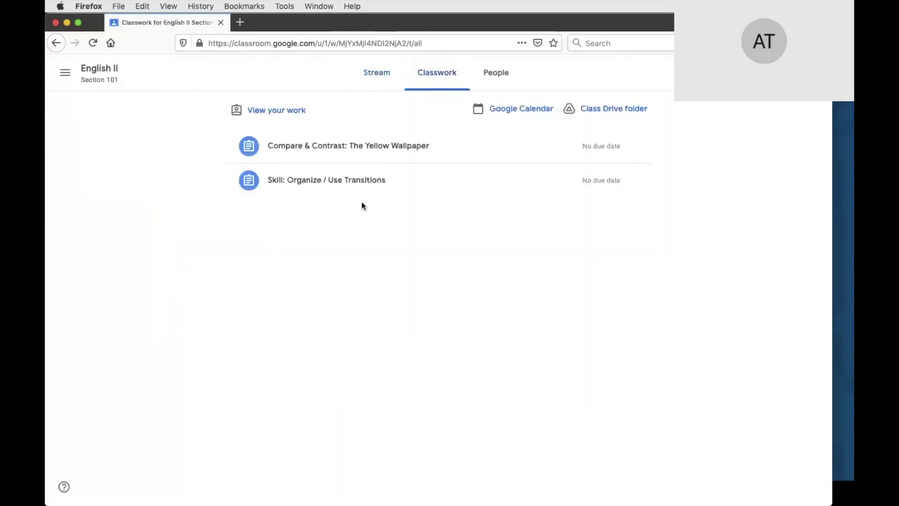
click(374, 79)
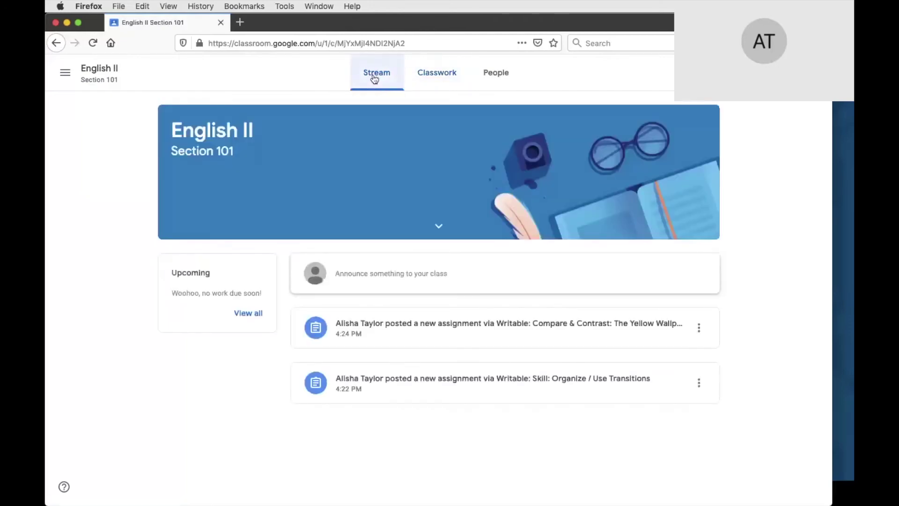
click(432, 72)
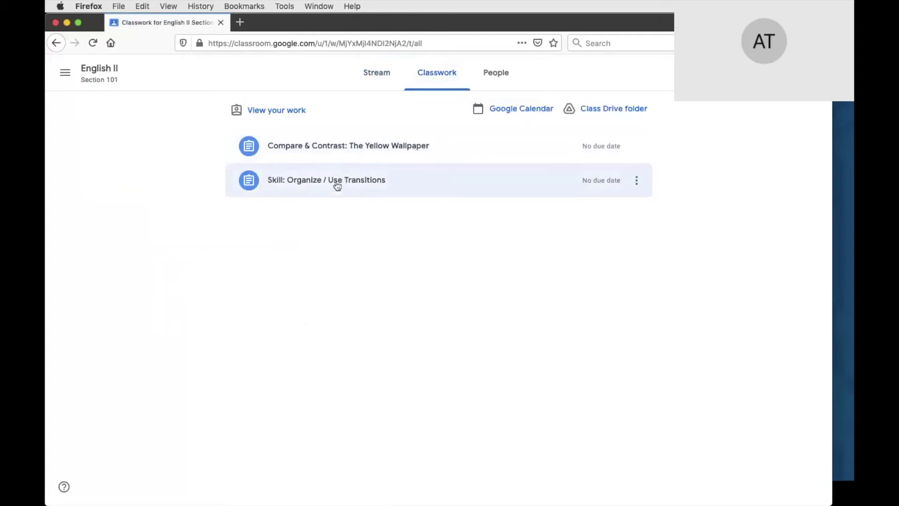
Open the Writable link in the Yellow Wallpaper classwork and sign in as a student with the first student Google account, allowing access
click(357, 149)
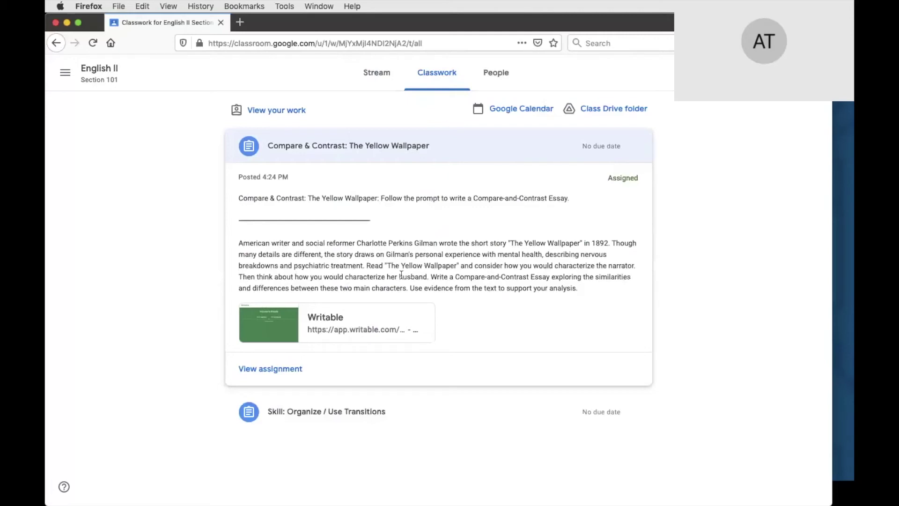
click(318, 327)
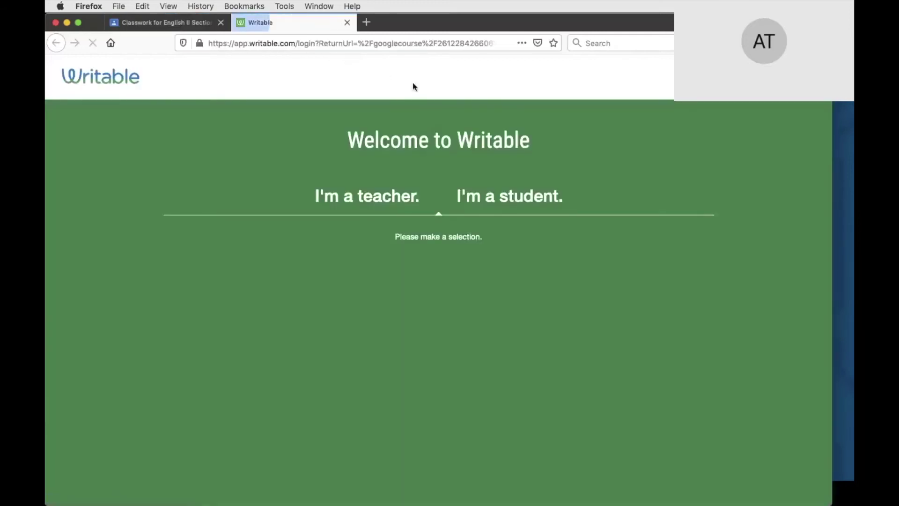
click(487, 196)
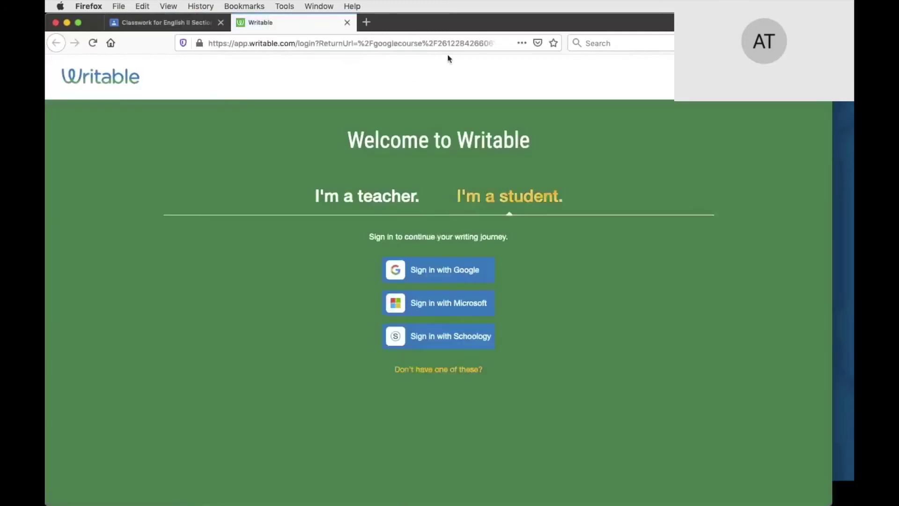
click(446, 270)
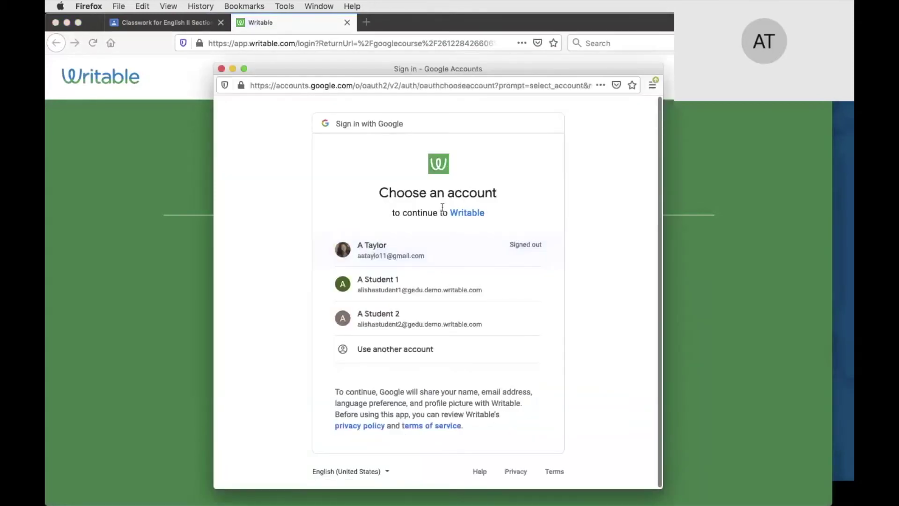
click(427, 283)
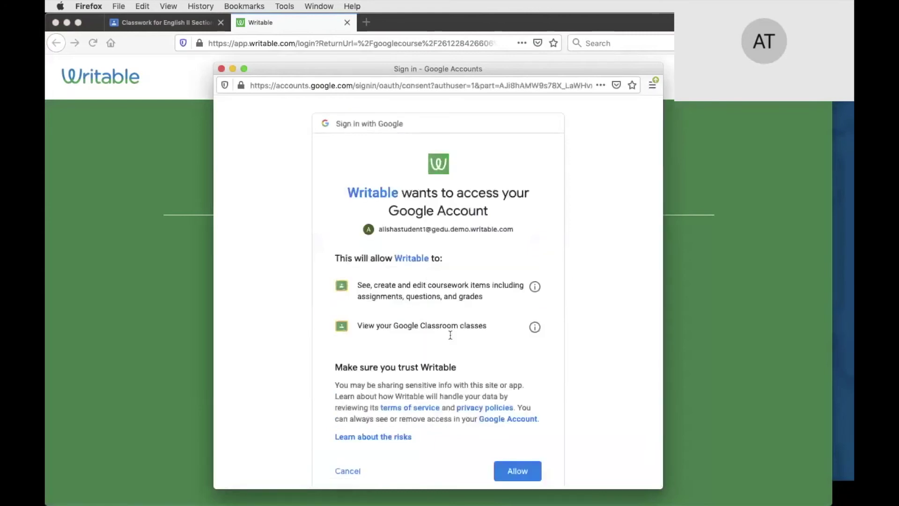
click(524, 480)
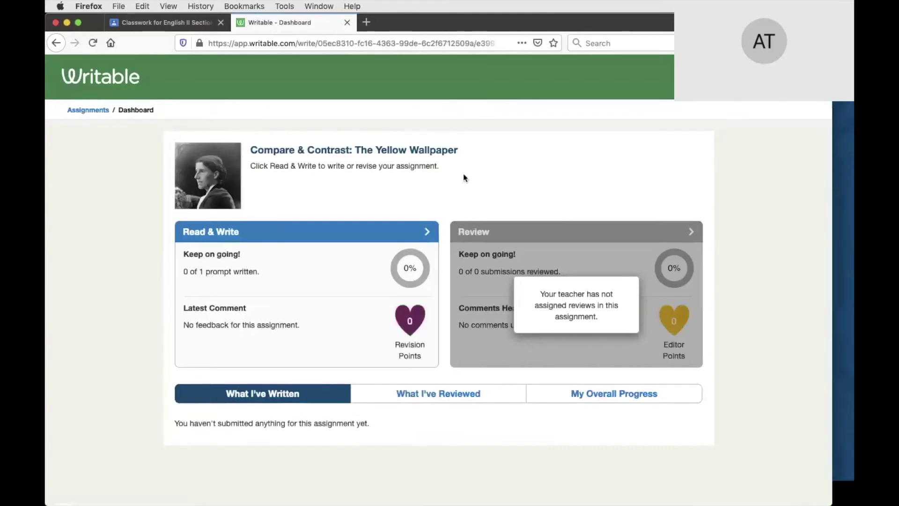
Return to Google Classroom, review the Stream and Classwork pages, and reopen the Yellow Wallpaper assignment's Writable link
click(171, 28)
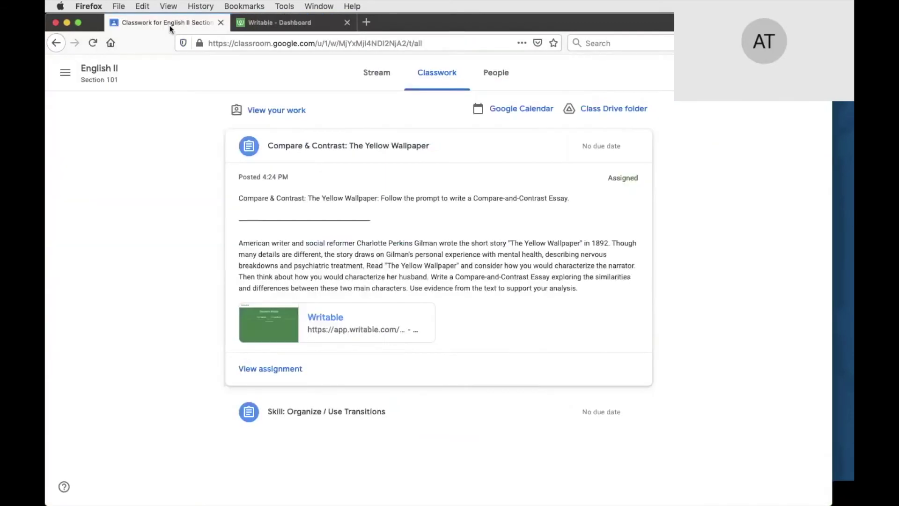
click(377, 76)
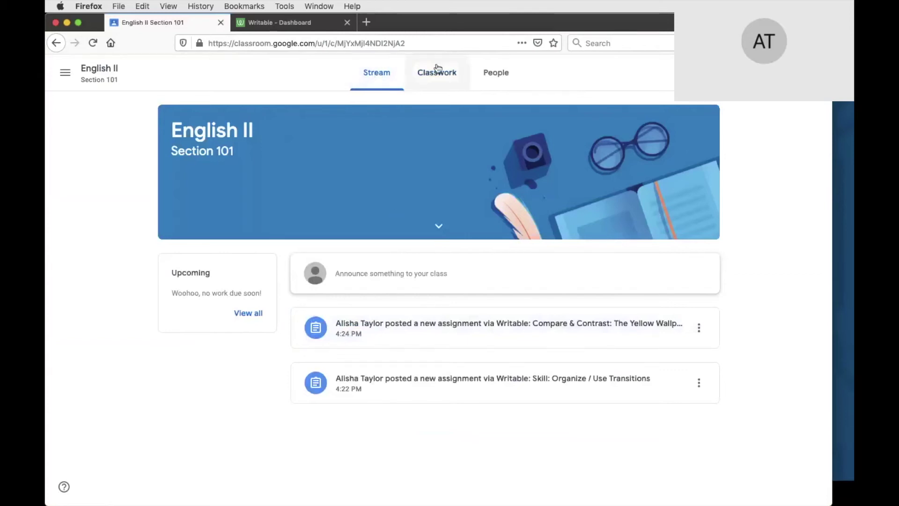
click(436, 81)
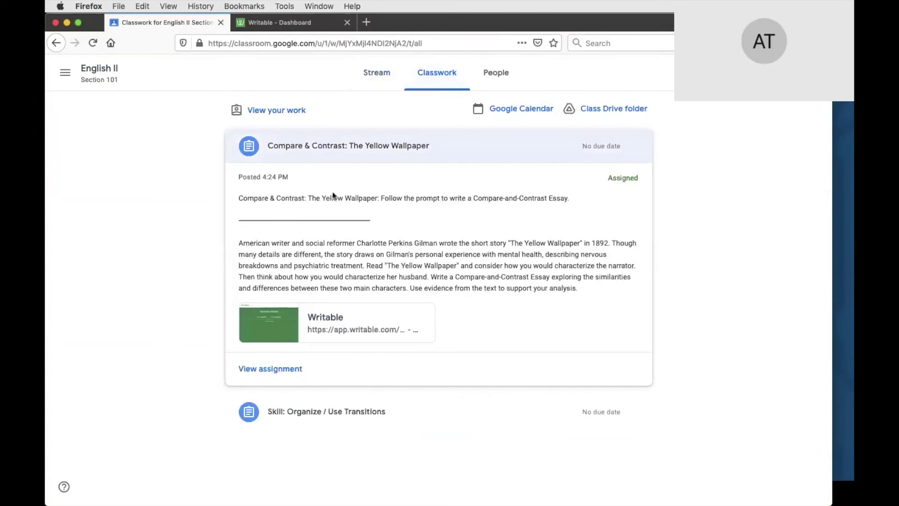
click(301, 150)
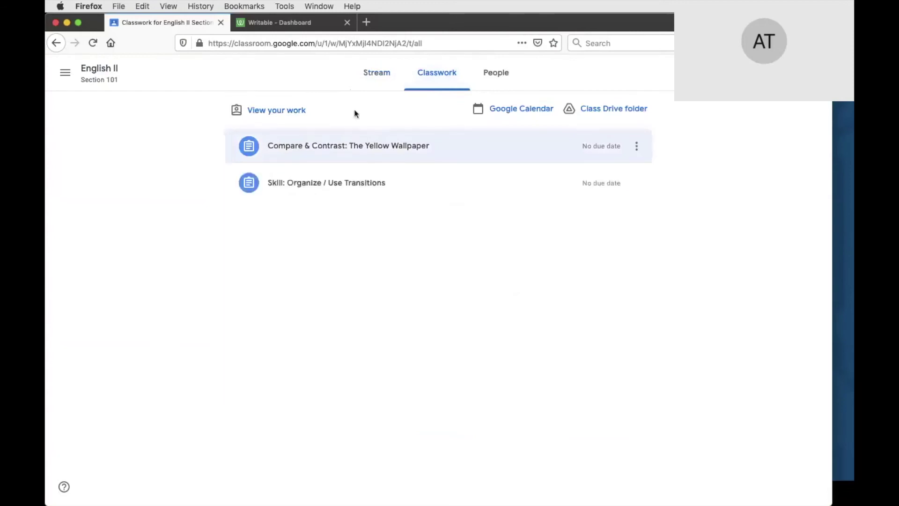
click(356, 156)
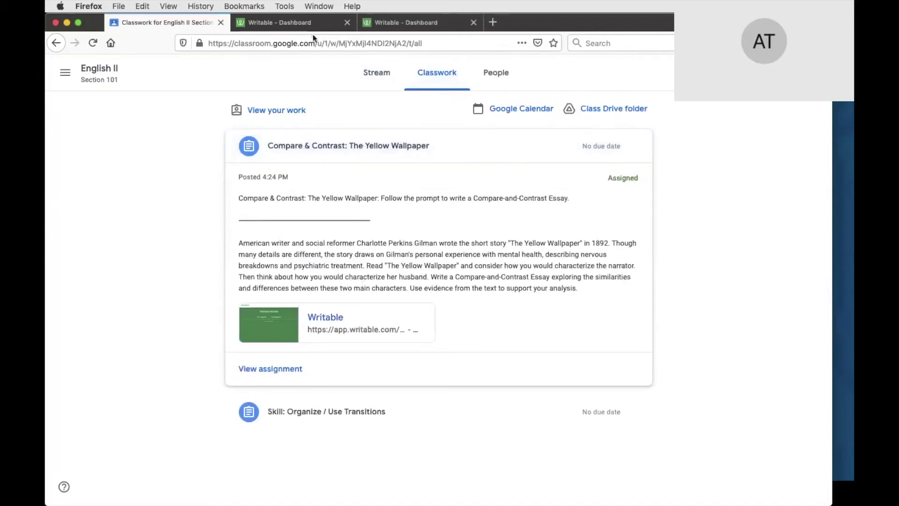
click(285, 320)
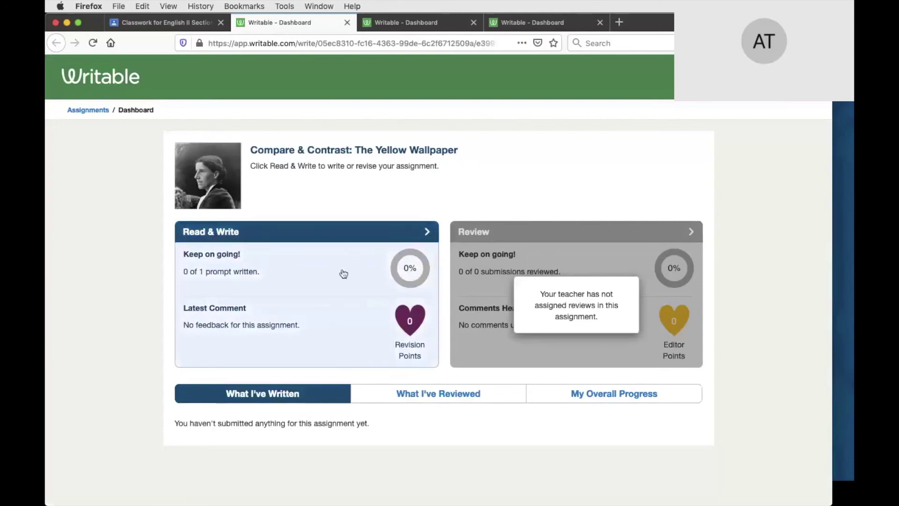
Start Read & Write for The Yellow Wallpaper, dismiss the submission and citations tips, and hide the document outline
click(348, 239)
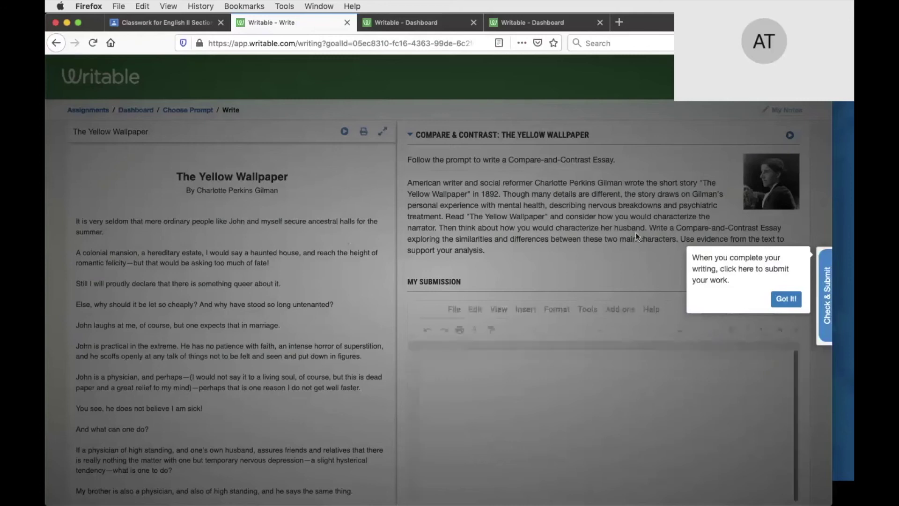
click(780, 302)
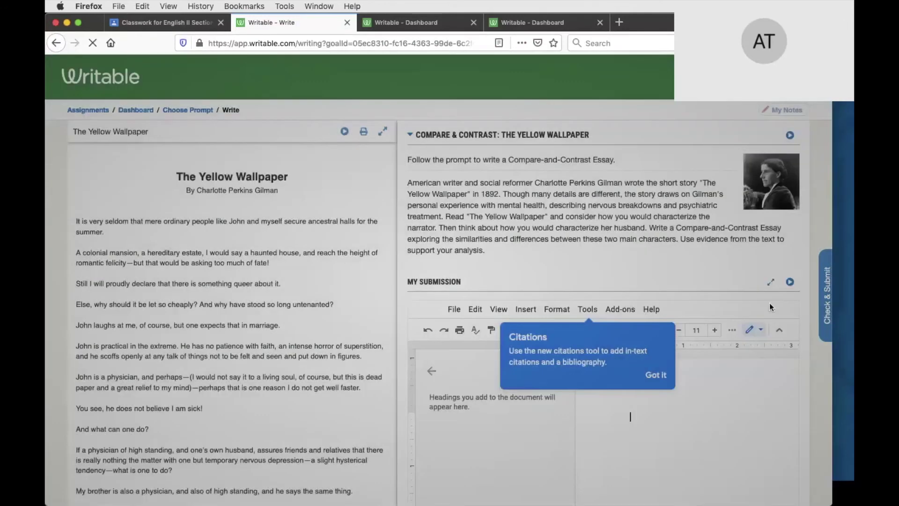
click(654, 380)
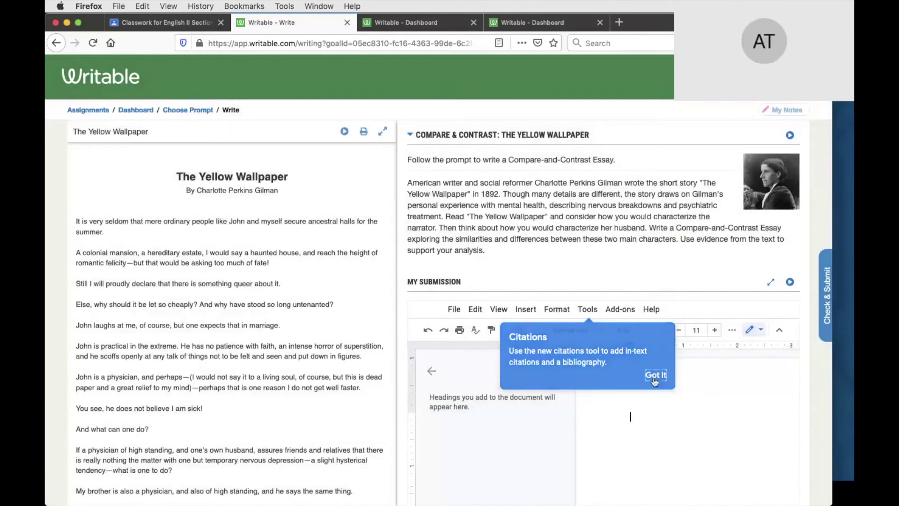
click(429, 372)
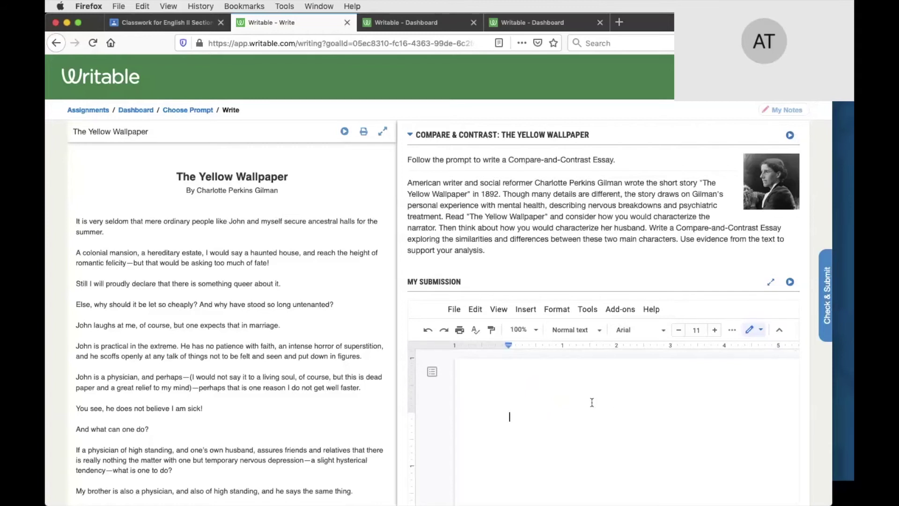
Enter filler text in the student's submission and enlarge the Google Doc
text(ytdisuiuffsiu)
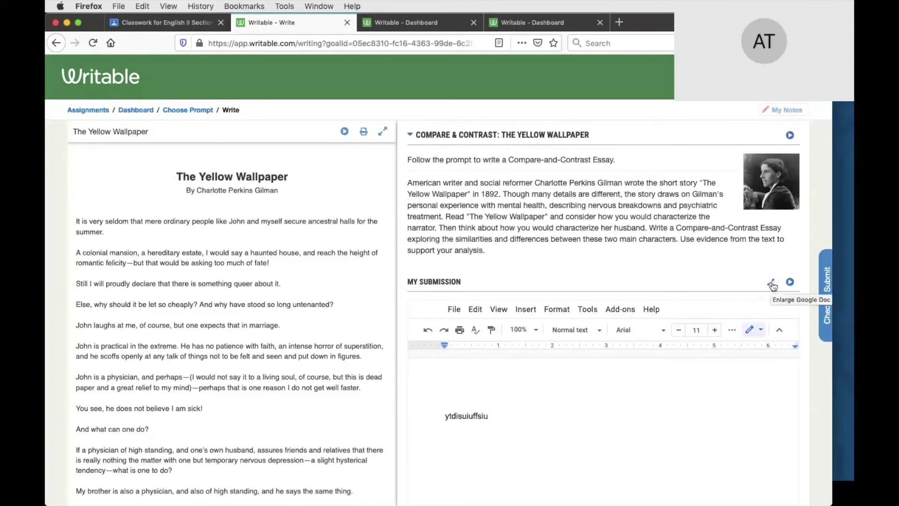
click(771, 283)
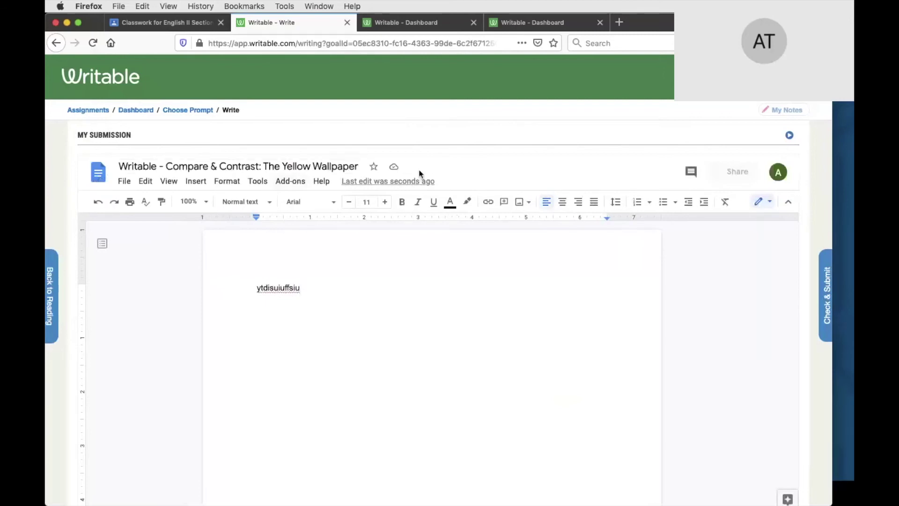
text(gdkhdgsh dkkshfkdh)
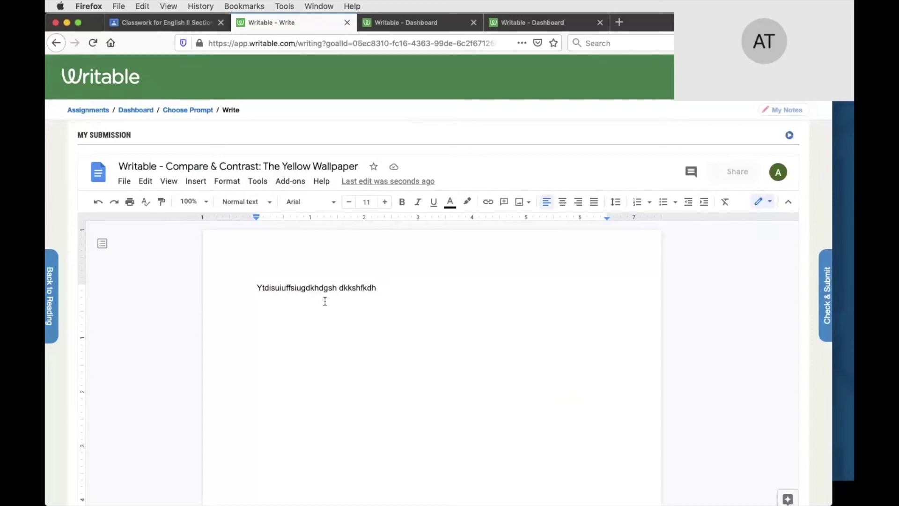
Replace the filler text with "I can compare the yellow wall to the stories picture in the background."
key(BackSpace)
key(BackSpace)
key(BackSpace)
key(BackSpace)
key(BackSpace)
key(BackSpace)
key(BackSpace)
key(BackSpace)
key(BackSpace)
key(BackSpace)
key(BackSpace)
key(BackSpace)
key(BackSpace)
key(BackSpace)
key(BackSpace)
key(BackSpace)
key(BackSpace)
key(BackSpace)
key(BackSpace)
key(BackSpace)
key(BackSpace)
key(BackSpace)
key(BackSpace)
key(BackSpace)
key(BackSpace)
key(BackSpace)
key(BackSpace)
text(I can compare the)
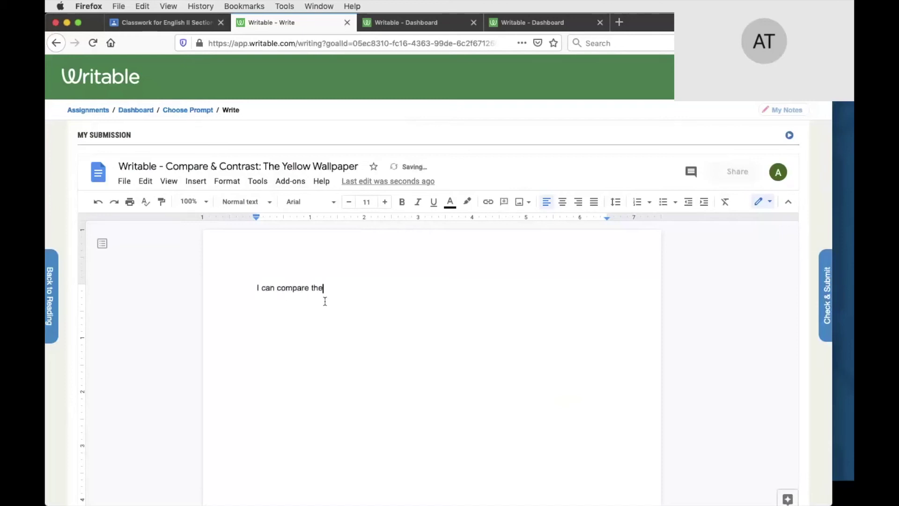
text( yellow wall to the sto)
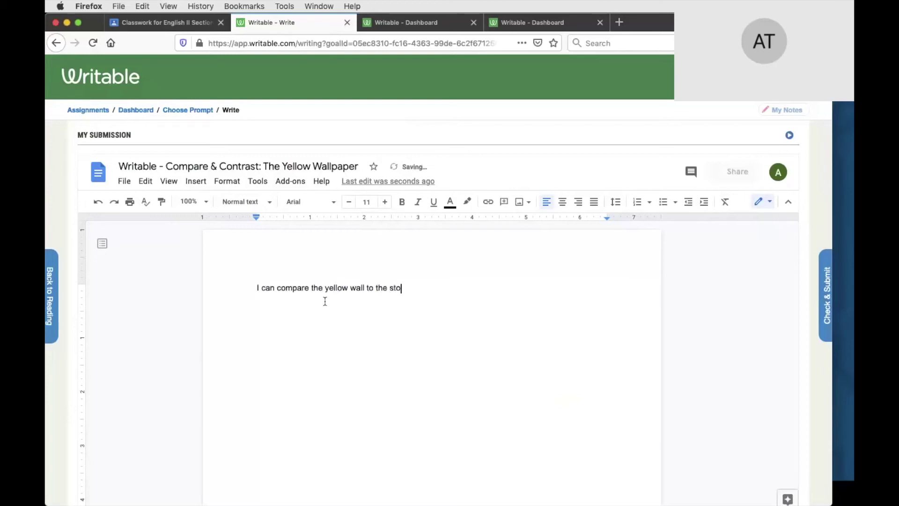
text(ries picture in the back)
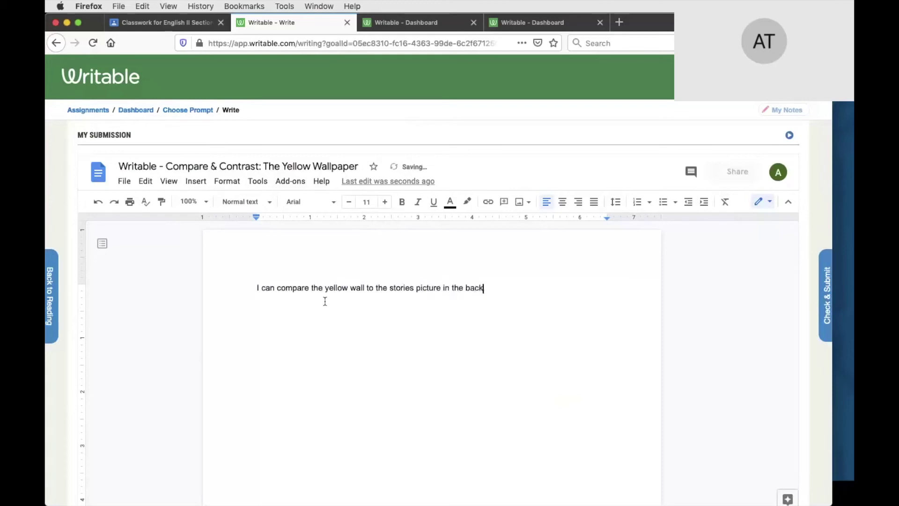
text(ground.)
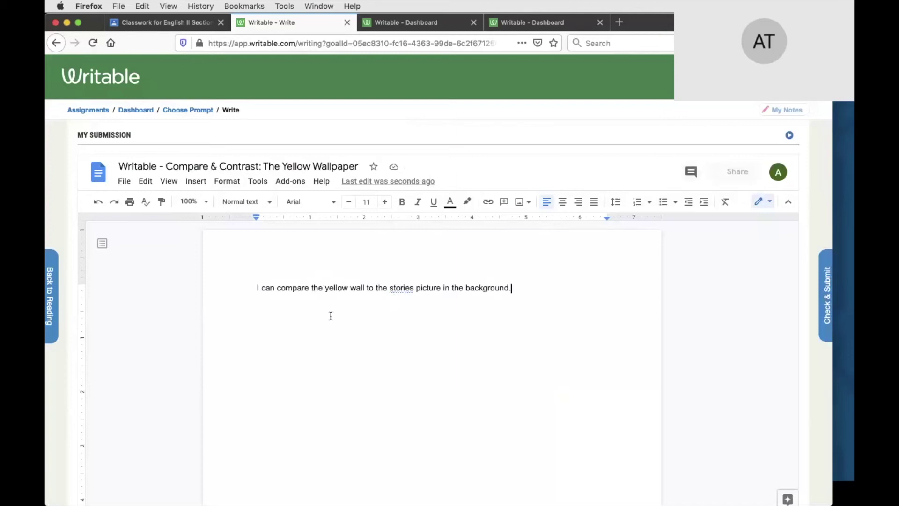
Bring back the reading beside the submission and open the checklist for checking and submitting the work
click(48, 304)
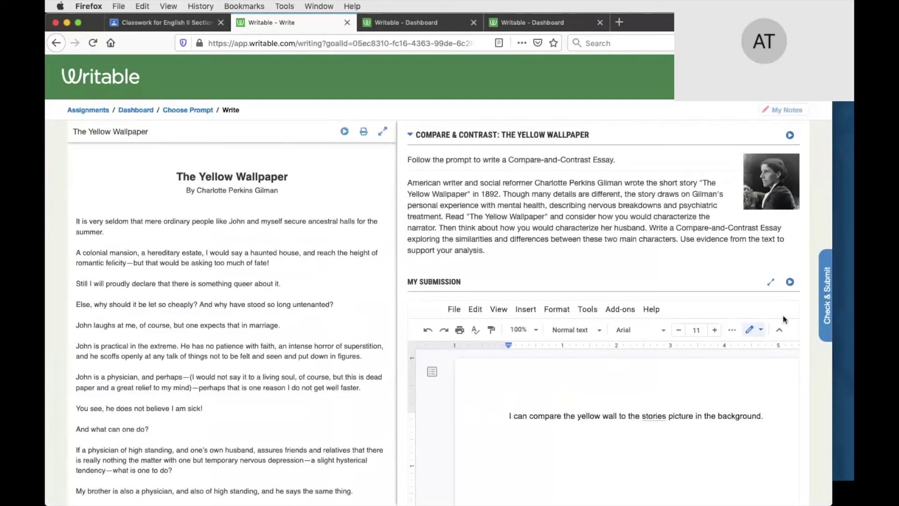
click(828, 305)
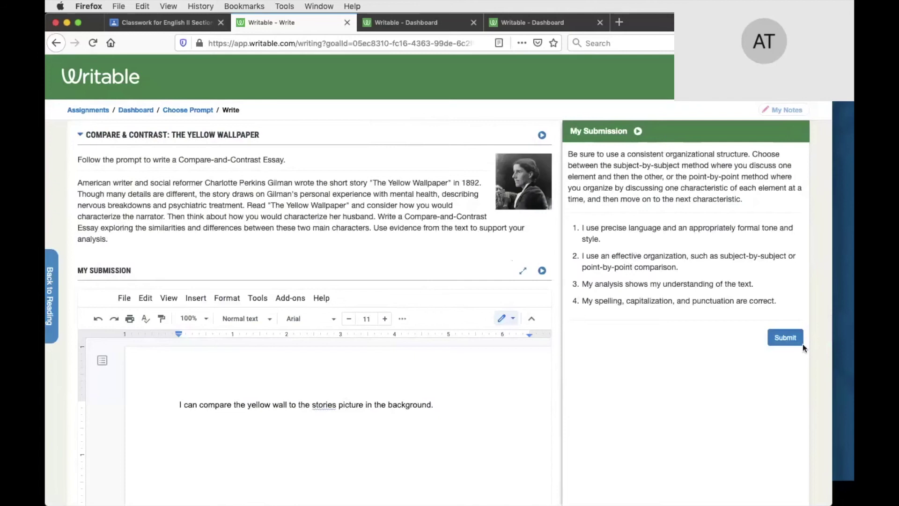
Submit the Yellow Wallpaper writing for review and turn in its Google Classroom assignment
click(791, 339)
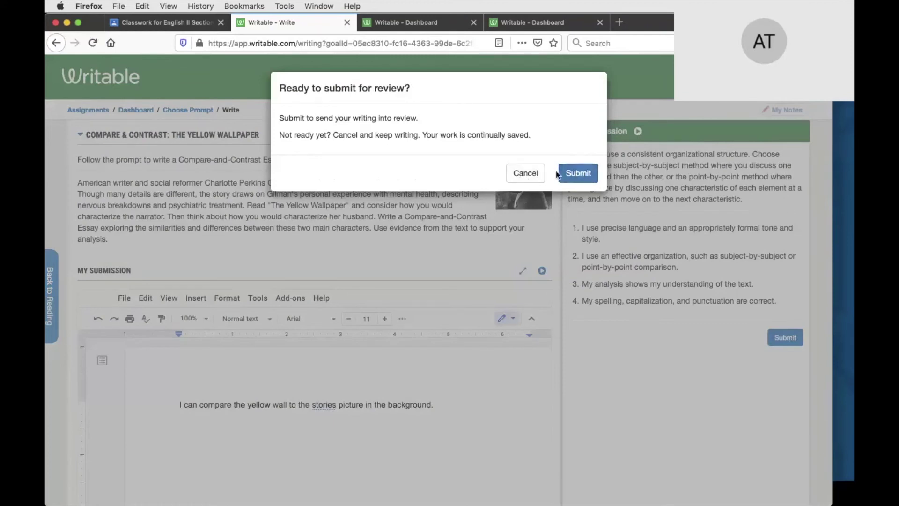
click(573, 172)
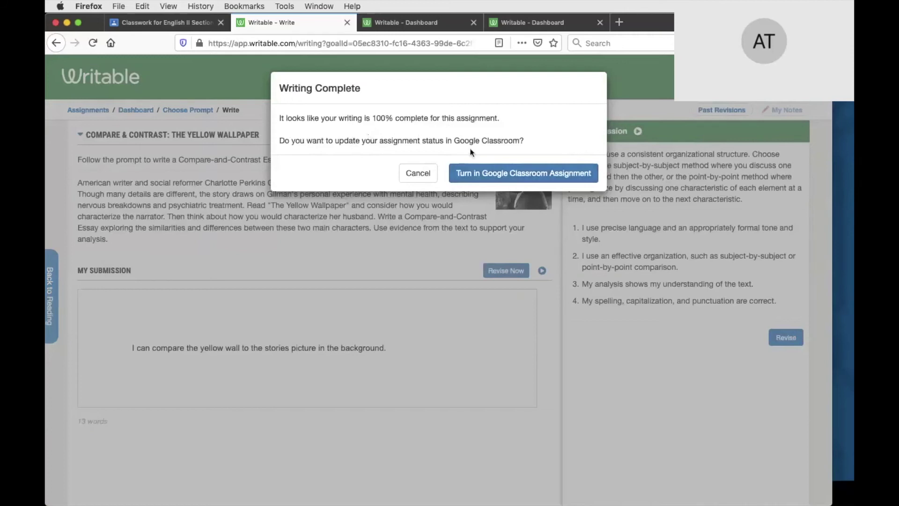
click(494, 176)
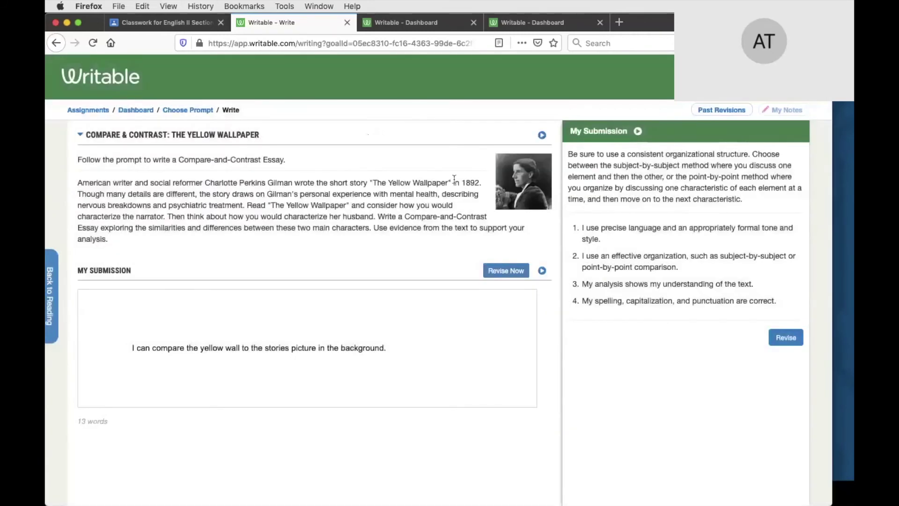
Switch to Google Classroom, reload the English II classwork, and check the Yellow Wallpaper assignment's status there and in the student's work list
click(188, 23)
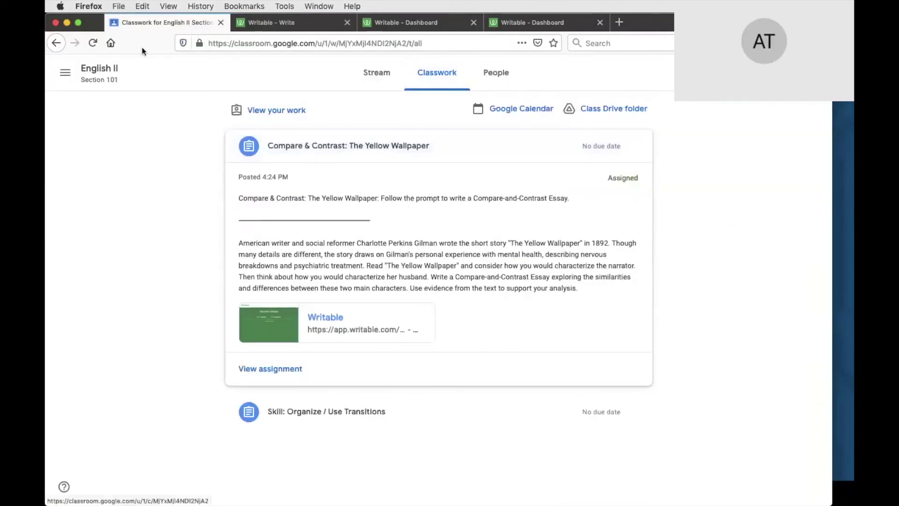
click(92, 44)
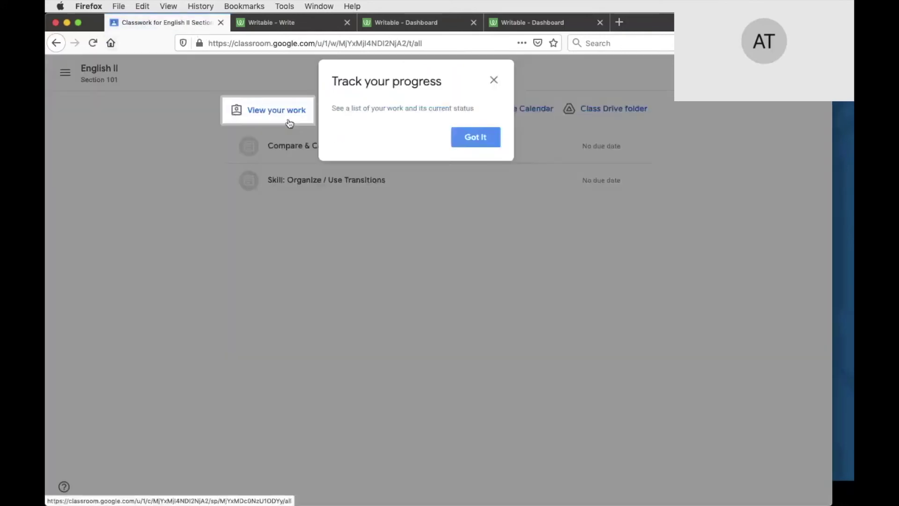
click(498, 79)
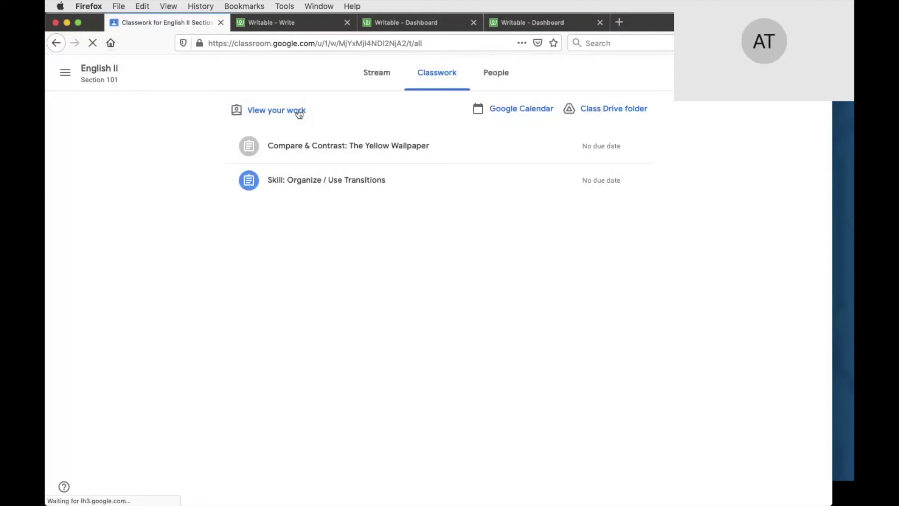
click(300, 150)
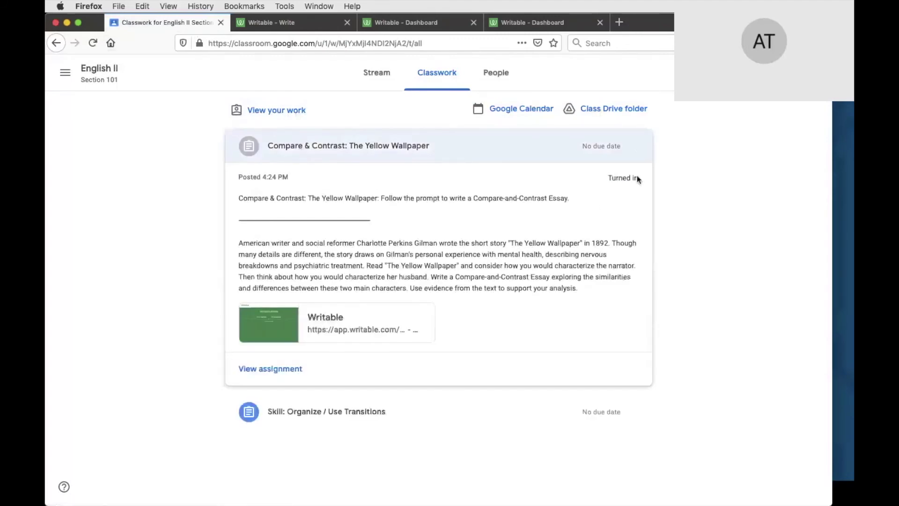
click(280, 111)
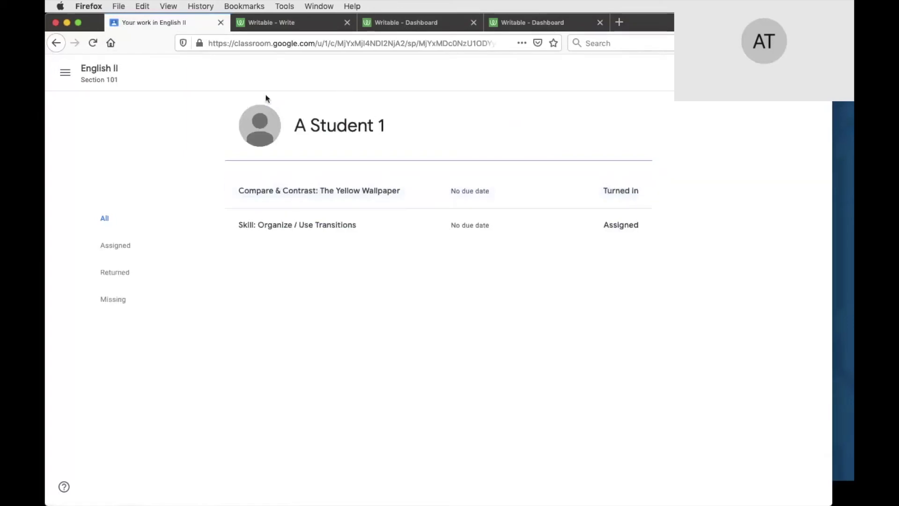
Open the Skill: Organize / Use Transitions assignment from the English II stream and dismiss the tip about adding files
click(108, 78)
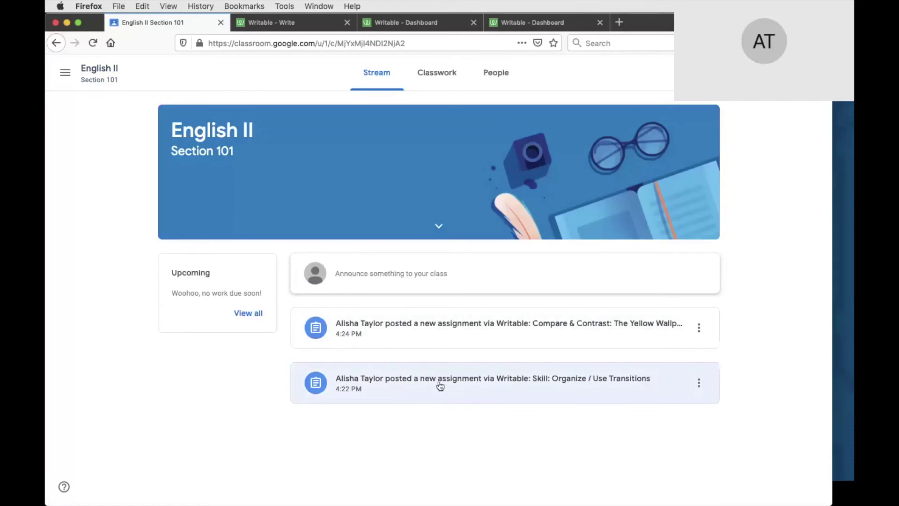
click(440, 81)
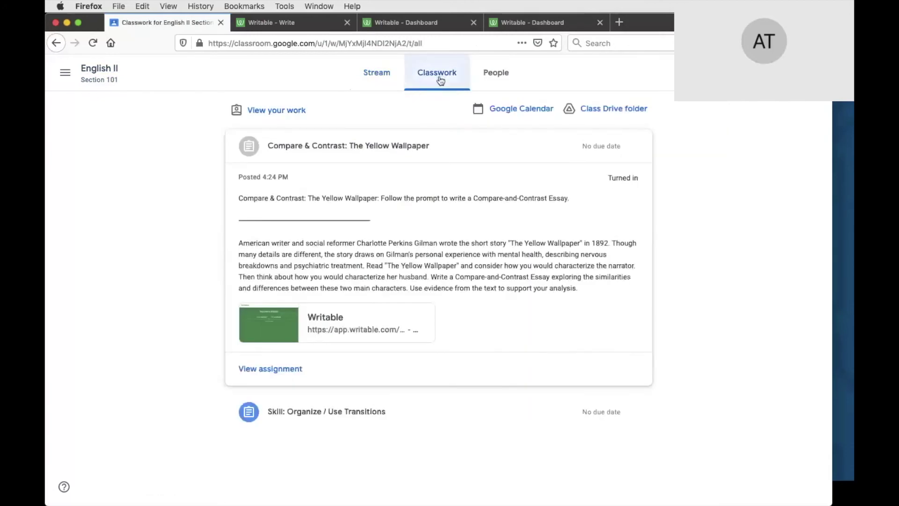
click(382, 74)
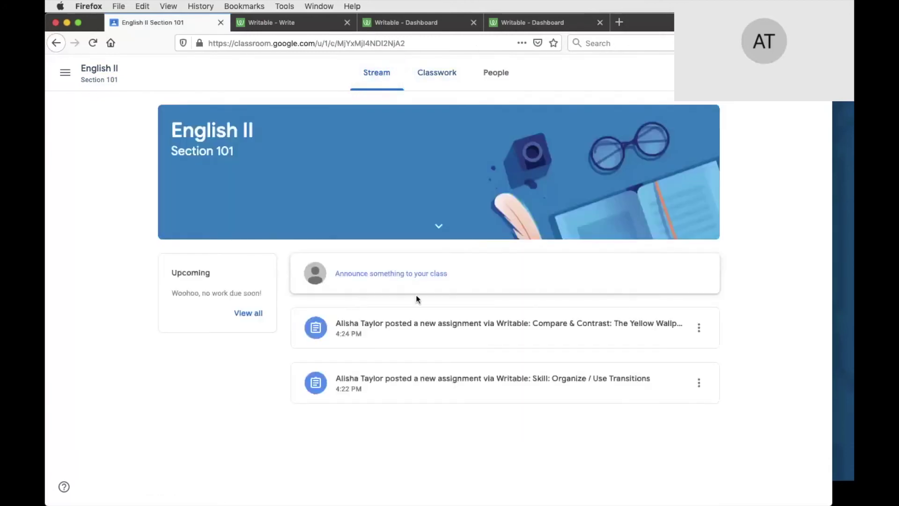
click(420, 380)
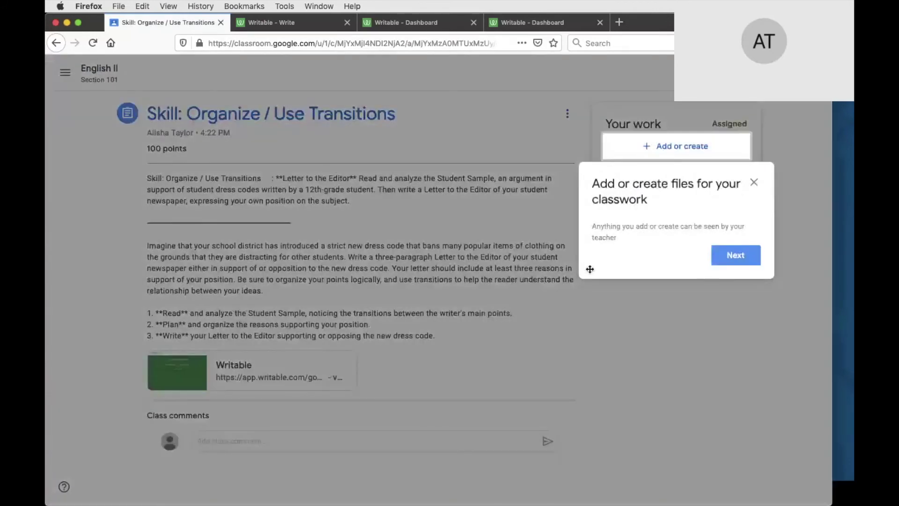
click(754, 182)
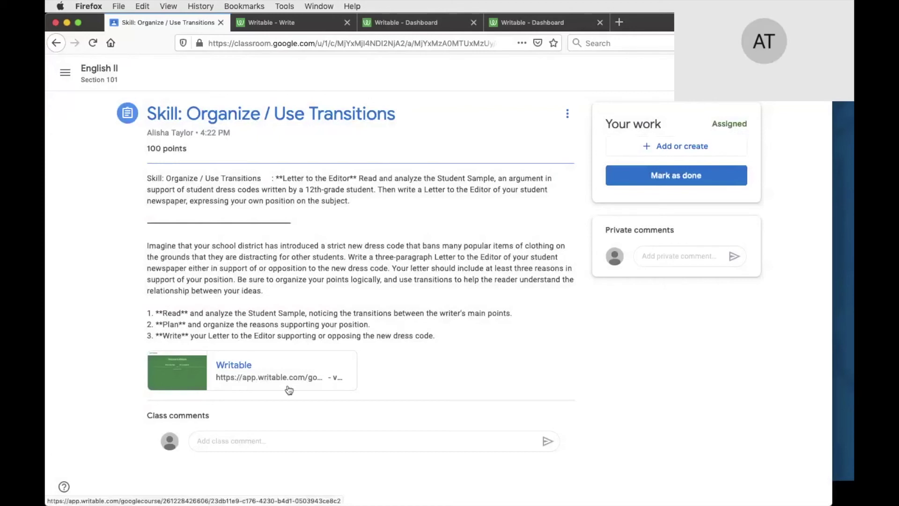
Open the assignment in Writable, start Read & Write, and enlarge the Google Doc for the Write part
click(251, 380)
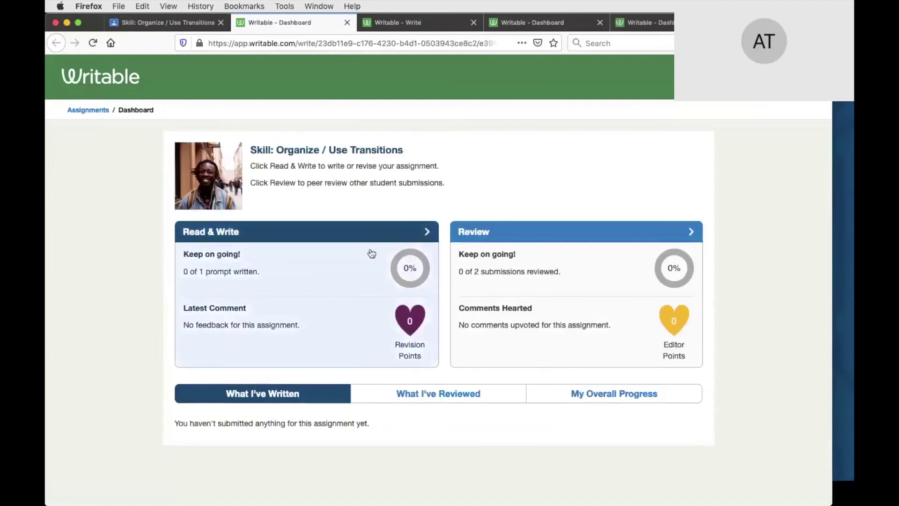
click(294, 241)
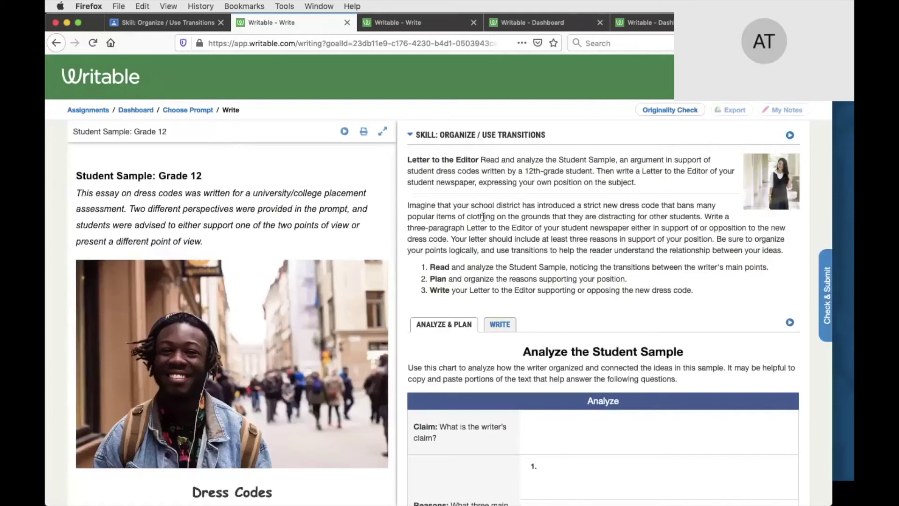
click(500, 328)
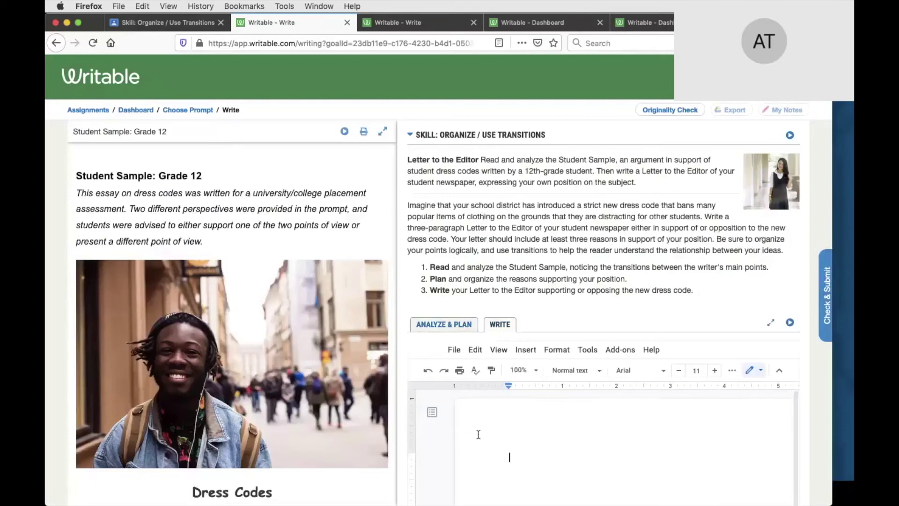
click(772, 324)
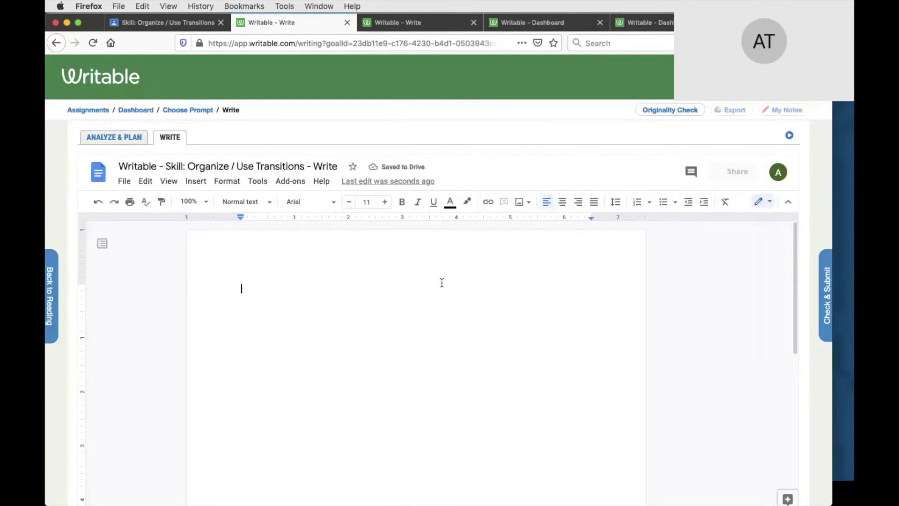
Enter the filler text "jklklbjkk" in the Google Doc and dismiss the document status tip
text(jklkl)
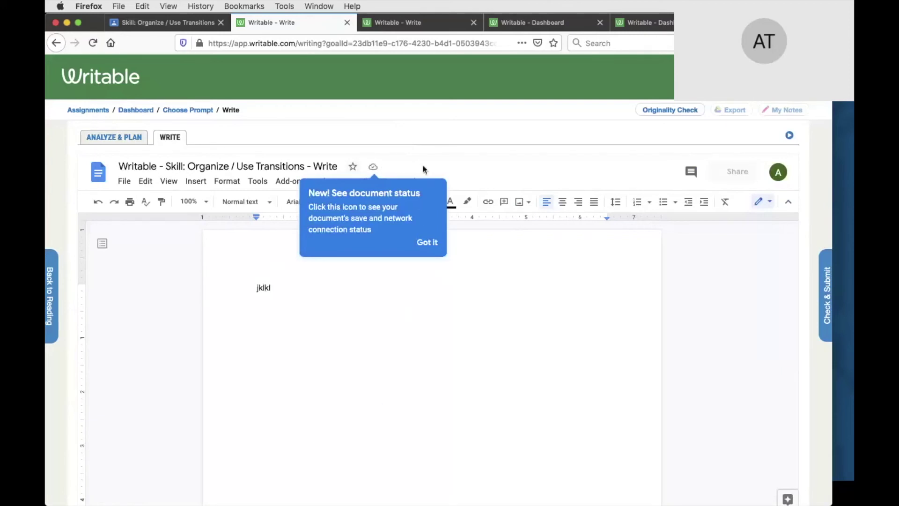
click(427, 242)
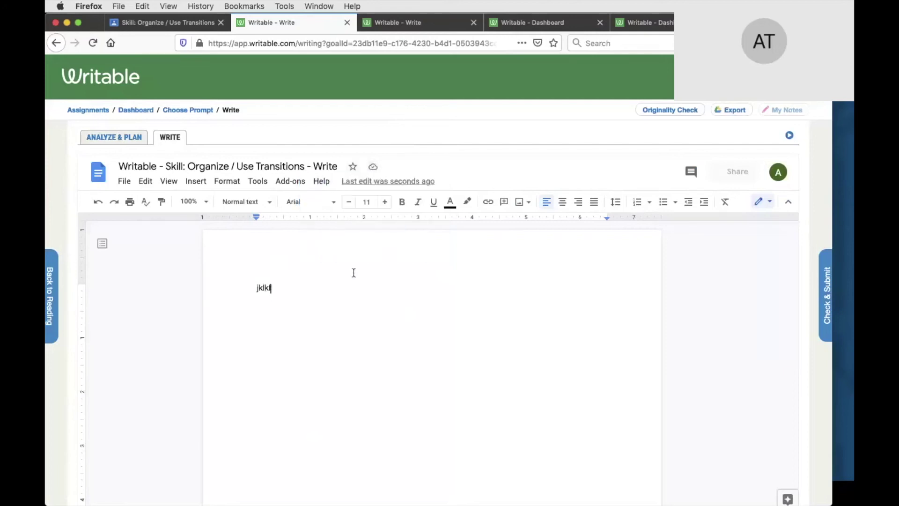
text(bjkk)
Open the checklist for the Letter to the Editor and submit the Write part for review
click(827, 294)
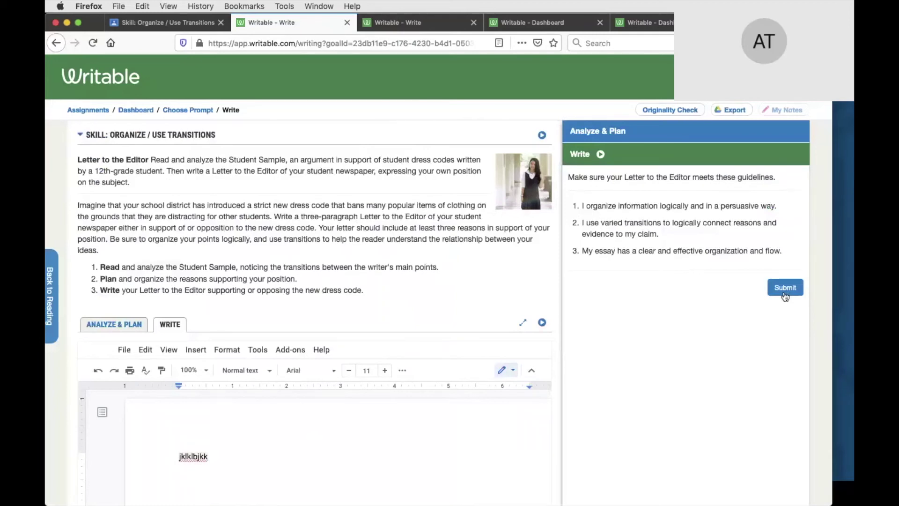
click(785, 293)
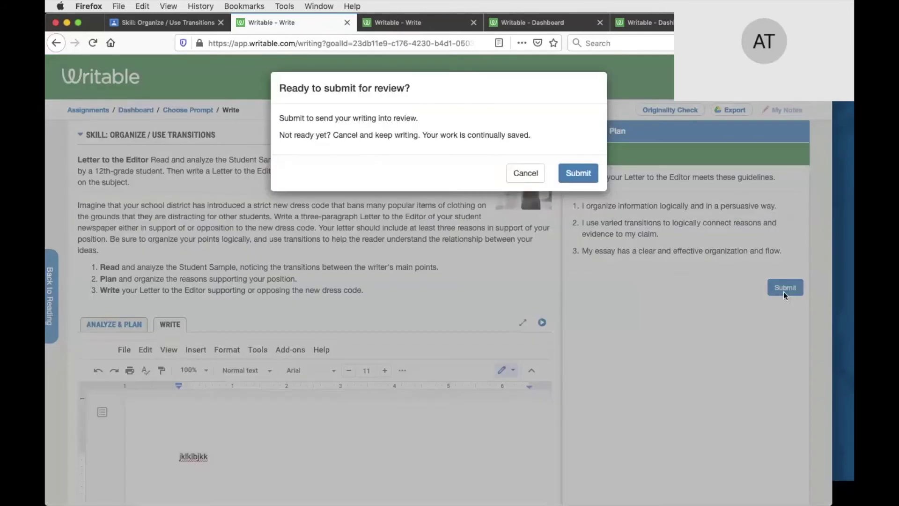
click(584, 174)
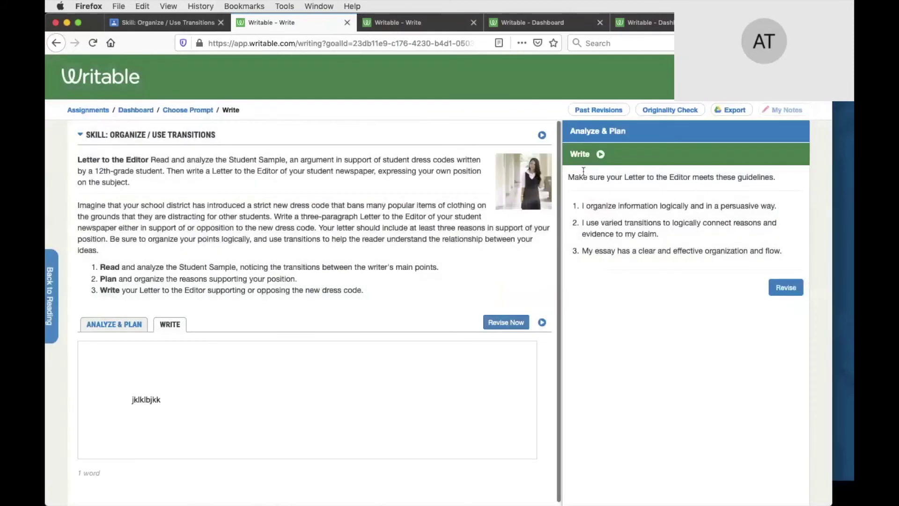
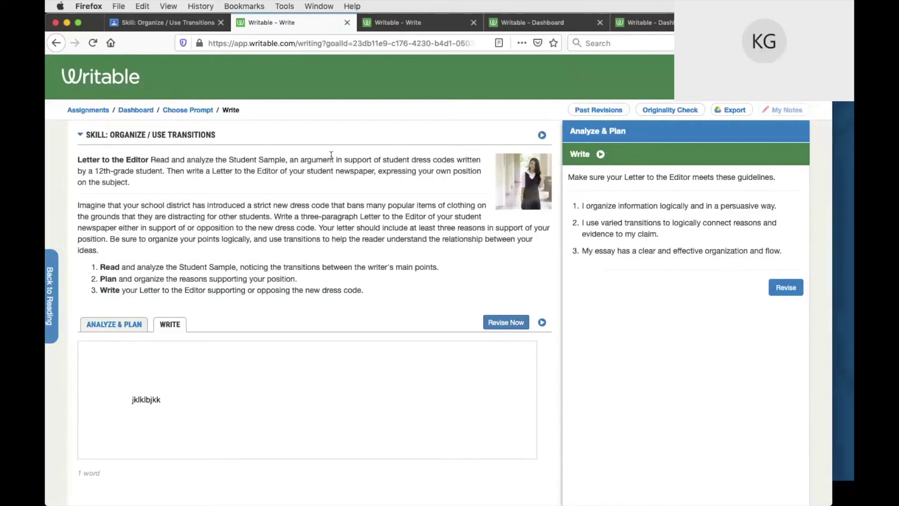
Reopen Skill: Organize / Use Transitions from Google Classroom, check its Writable dashboard, and return to the English II class
click(177, 24)
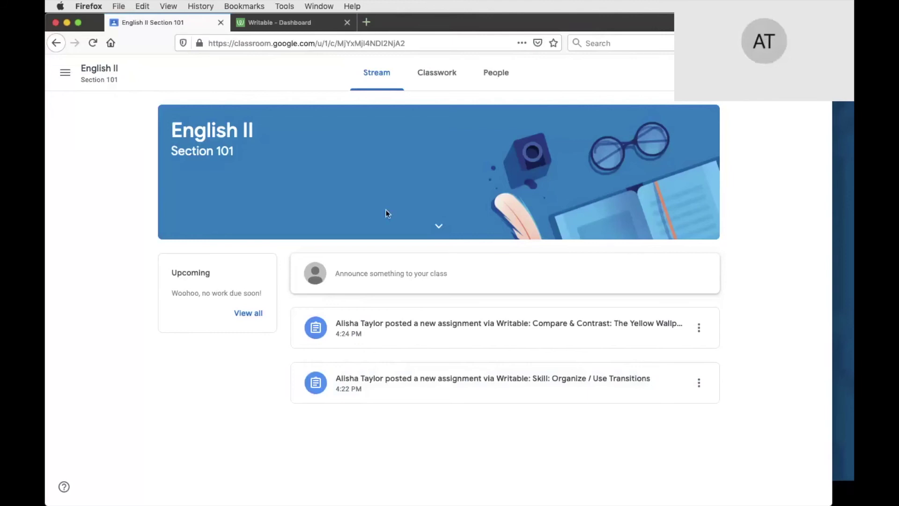
click(482, 392)
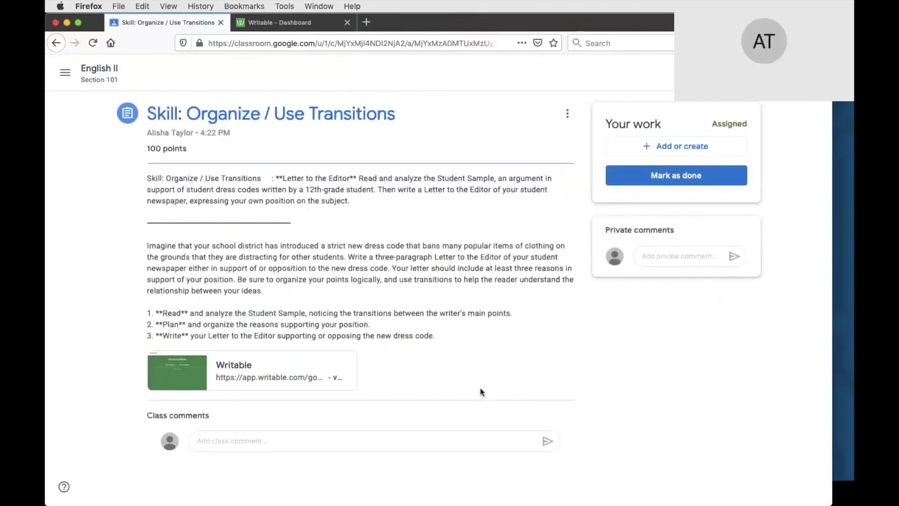
click(235, 371)
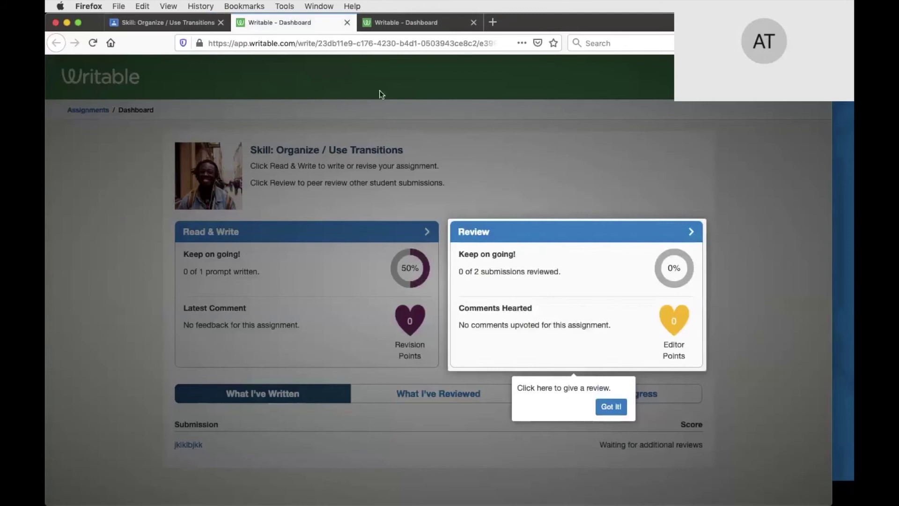
click(346, 22)
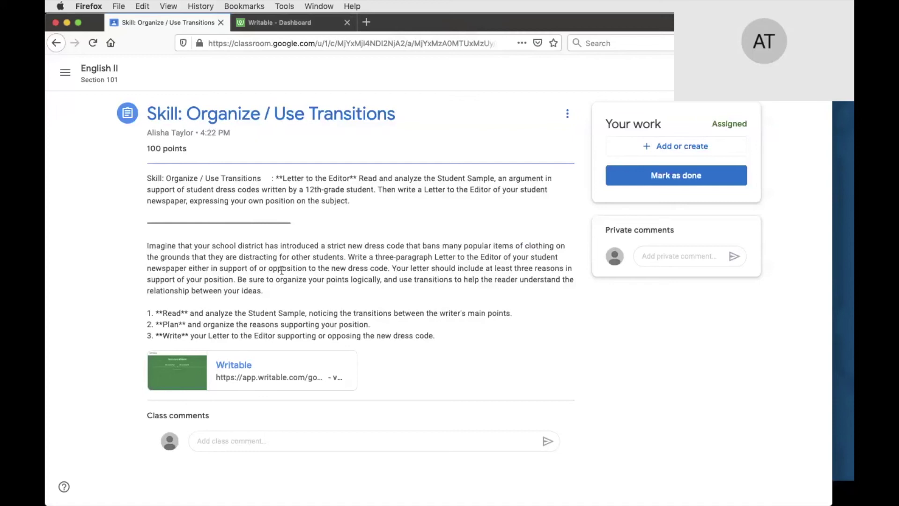
click(109, 68)
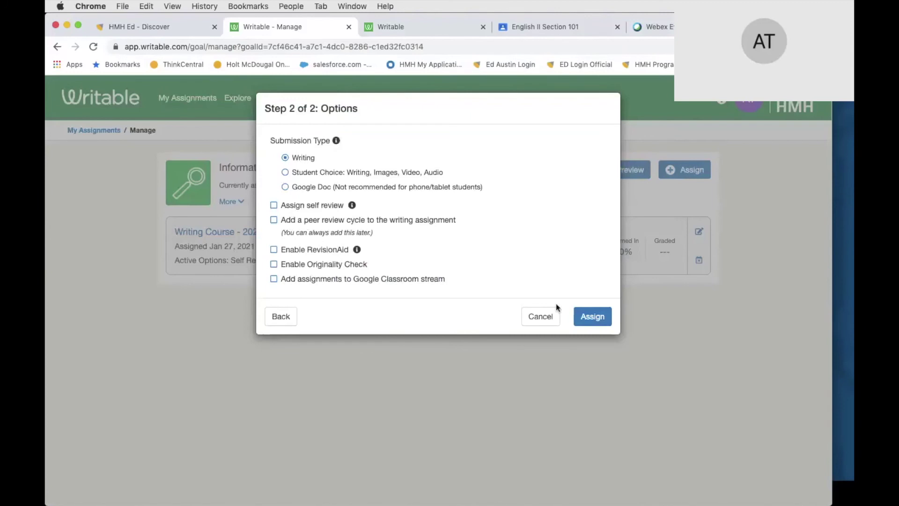
Switch to the teacher's Writable in Chrome, cancel the assign options, and open the English II - Section 101 dashboard for The Yellow Wallpaper
click(539, 315)
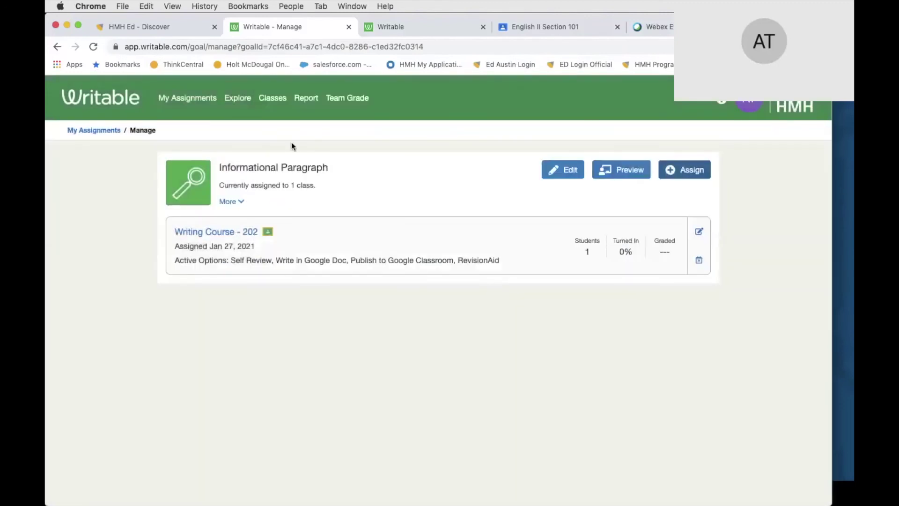
click(212, 100)
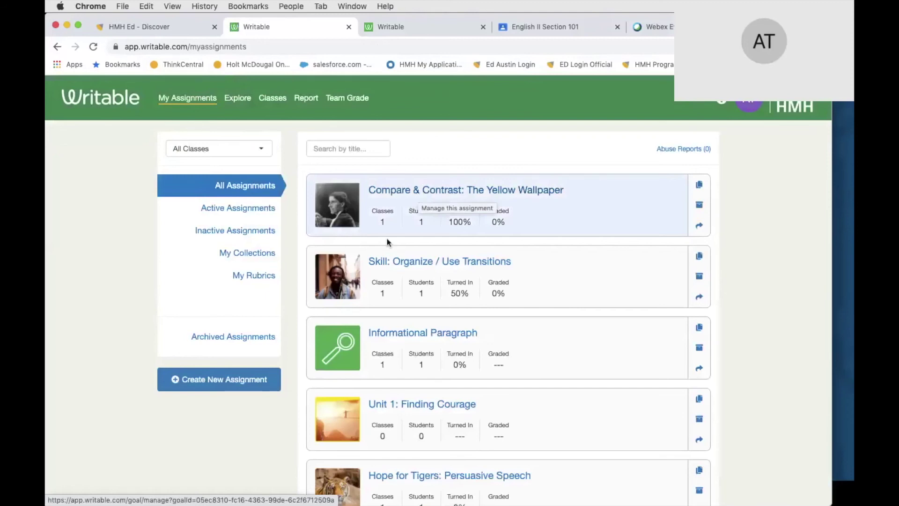
click(445, 196)
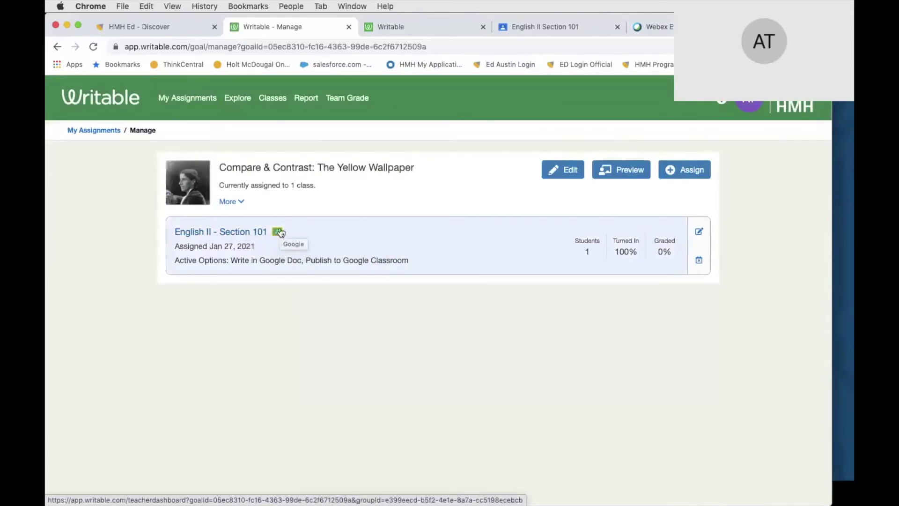
click(243, 233)
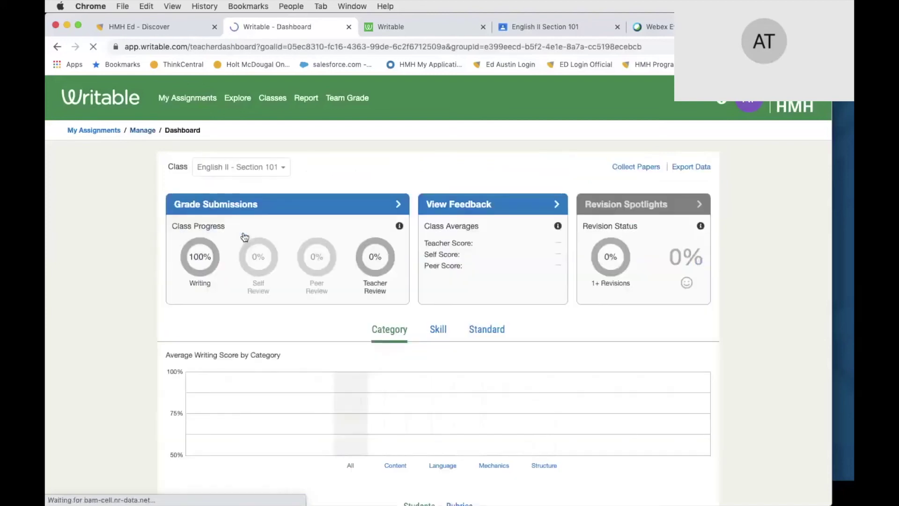
Open the student's last submission for review from The Yellow Wallpaper class dashboard
scroll(259, 287, down, 3)
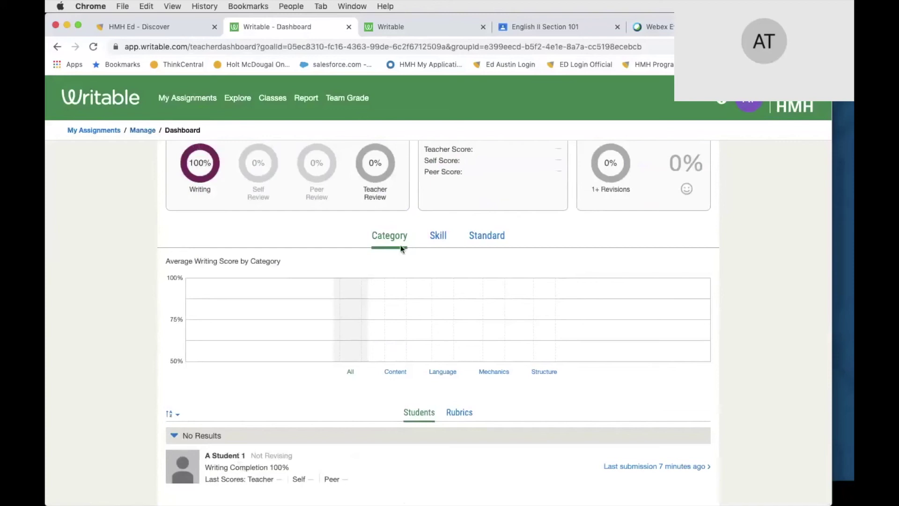
scroll(287, 385, up, 1)
scroll(286, 385, down, 1)
click(626, 467)
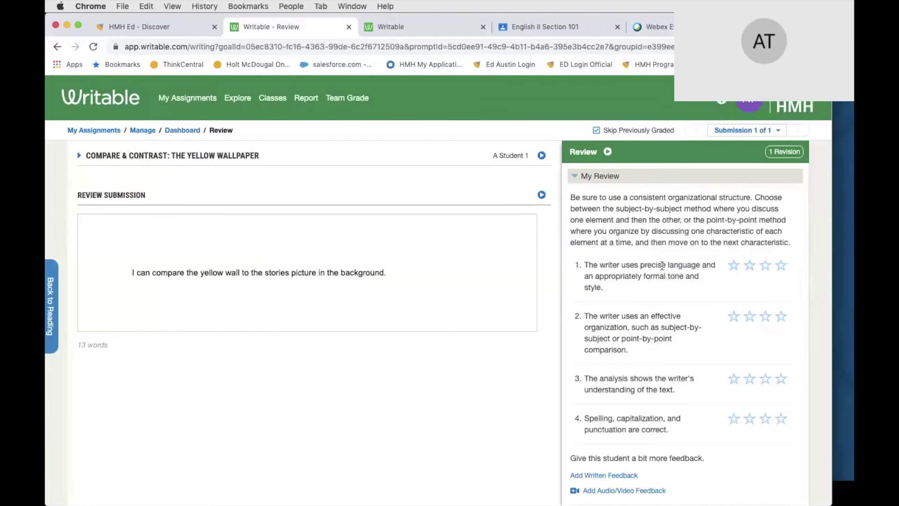
Rate the Yellow Wallpaper submission's four rubric items one, two, two and one stars, in that order
click(734, 266)
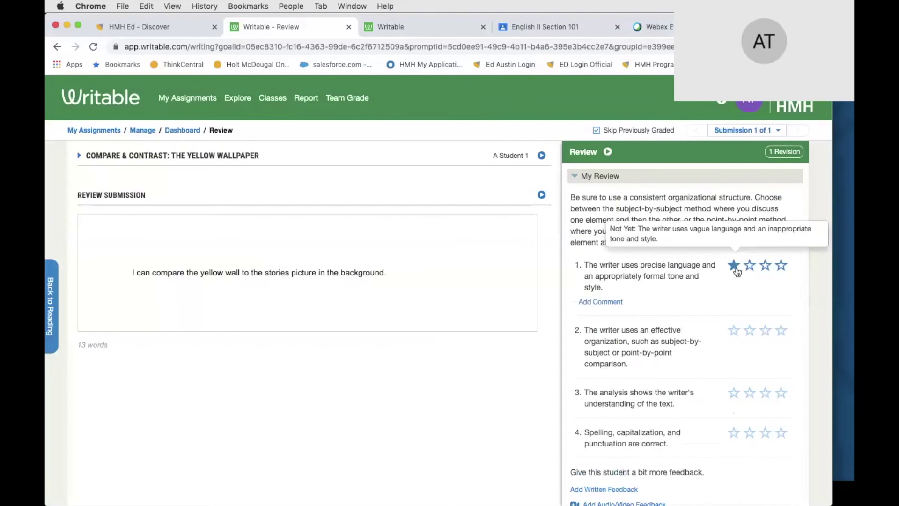
click(604, 307)
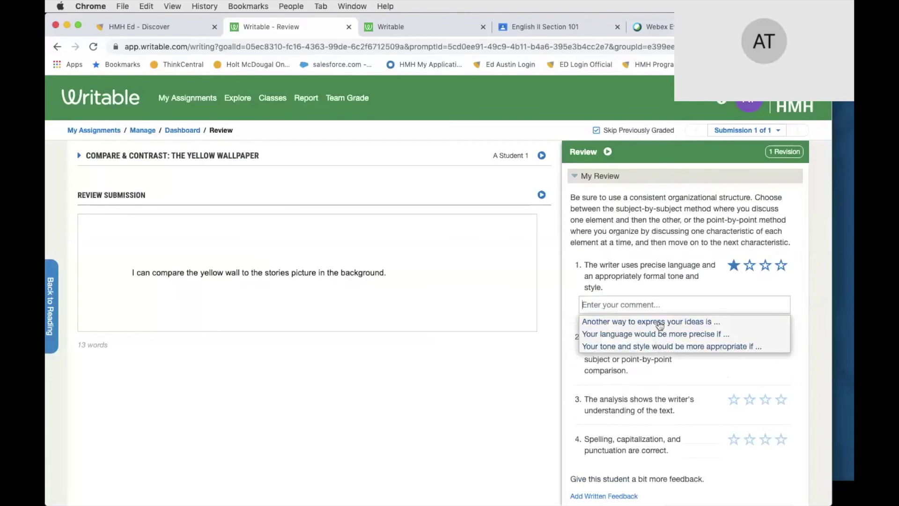
click(647, 287)
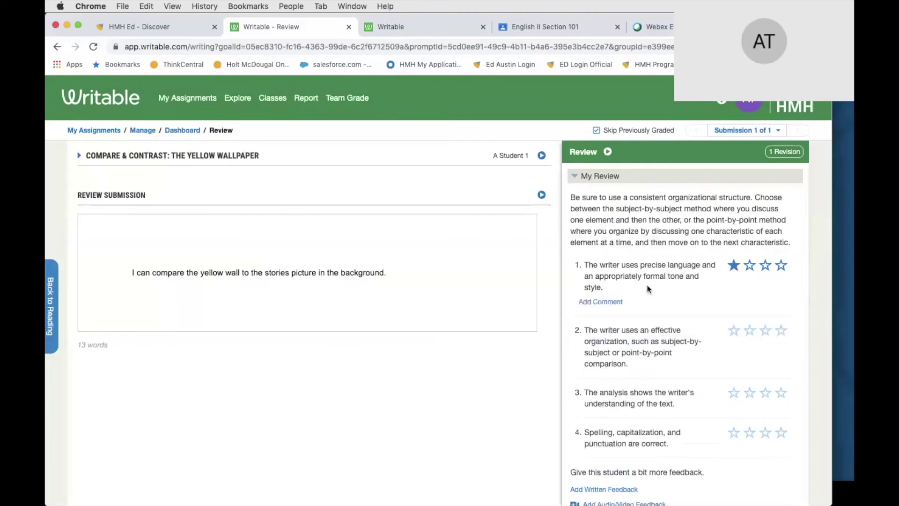
click(749, 332)
scroll(710, 414, down, 3)
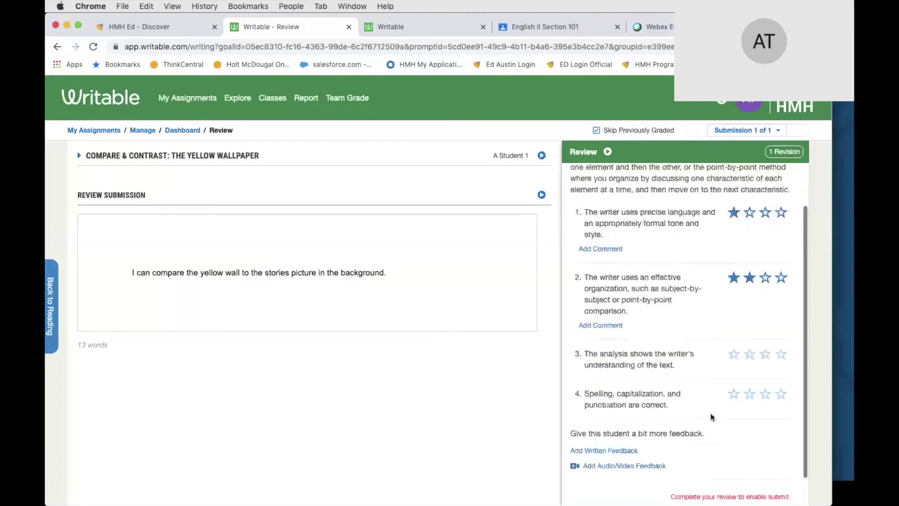
click(750, 330)
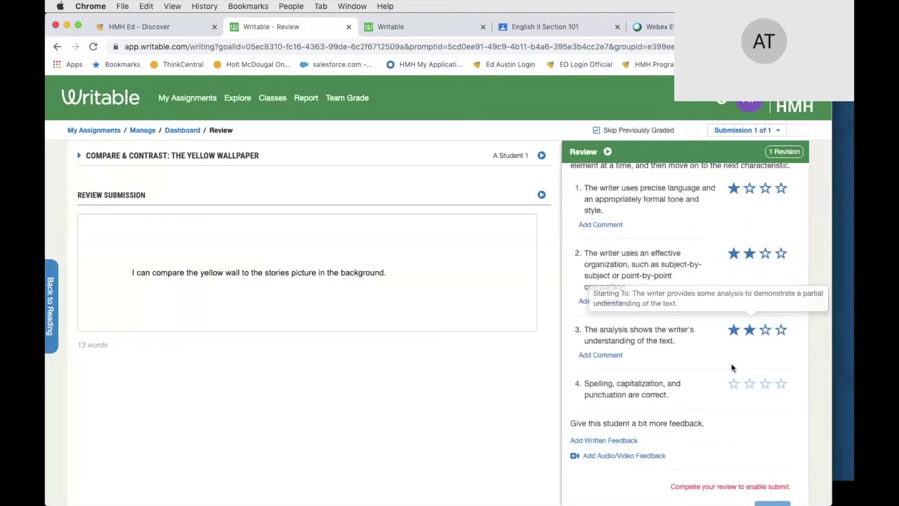
click(734, 384)
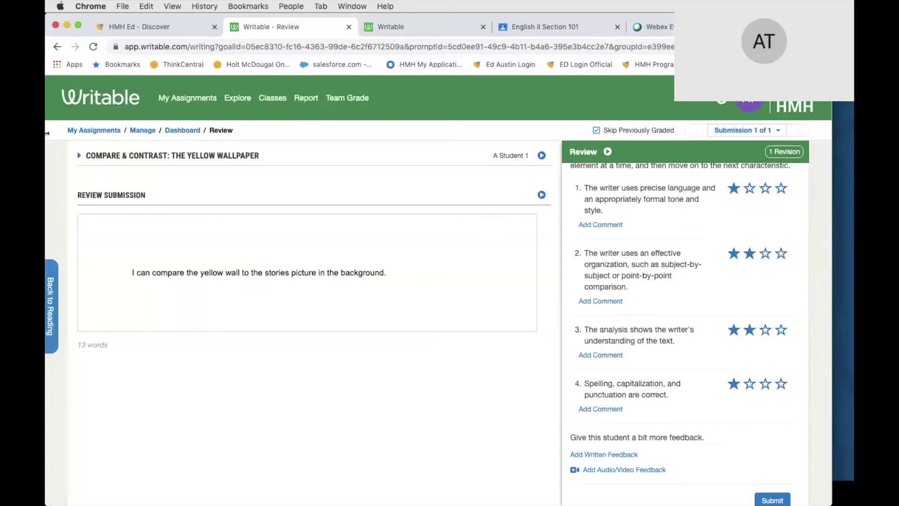
Expand the Compare & Contrast prompt above the submission, and view the audio/video feedback options without attaching anything
click(79, 158)
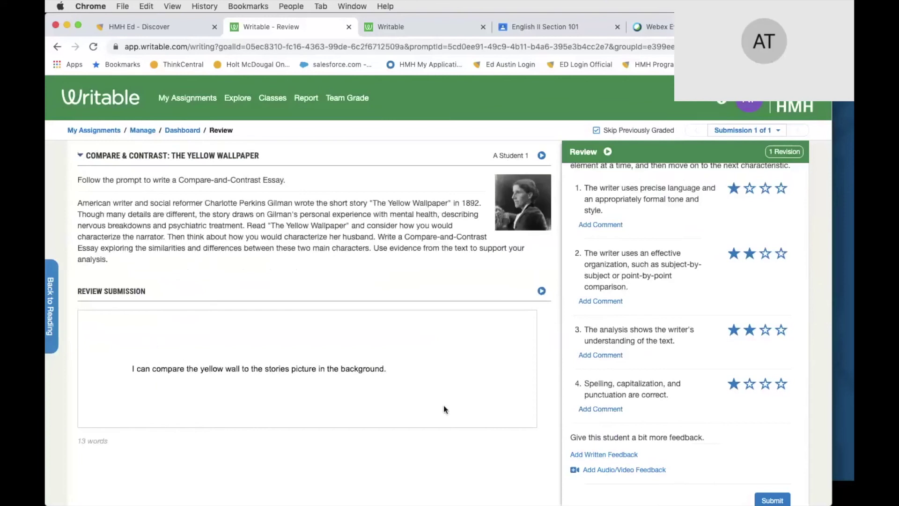
scroll(662, 293, down, 1)
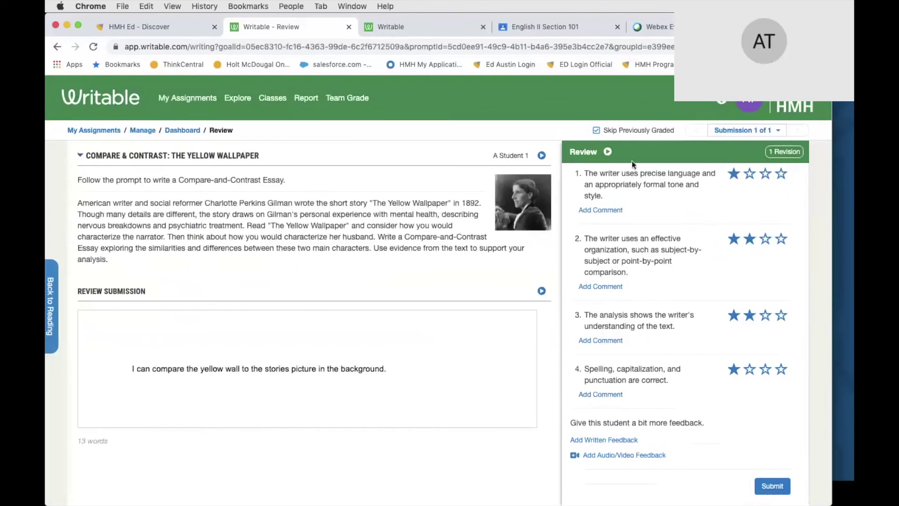
scroll(625, 226, up, 3)
scroll(627, 229, down, 4)
scroll(643, 364, down, 1)
click(601, 457)
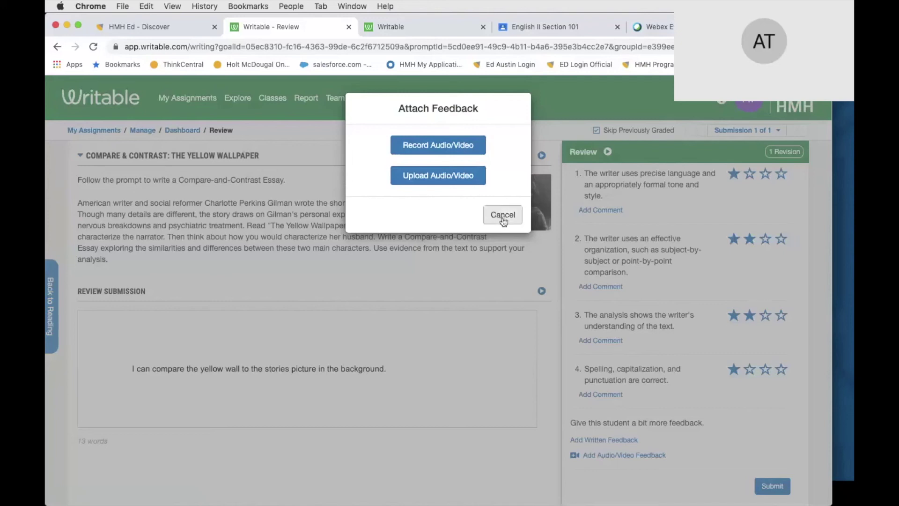
click(519, 216)
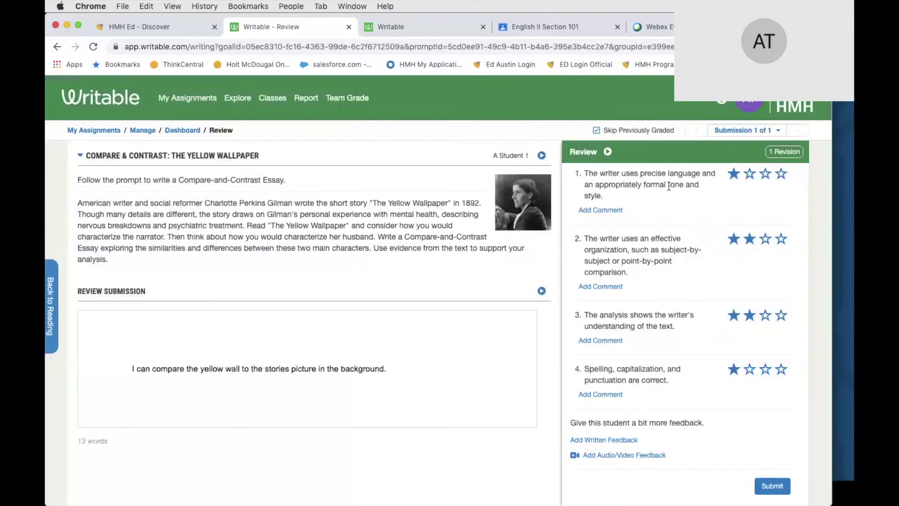
Add the comment "Have you considered reorganizing your sentences" to rubric item 2, using the suggested sentence starter
click(749, 315)
click(591, 286)
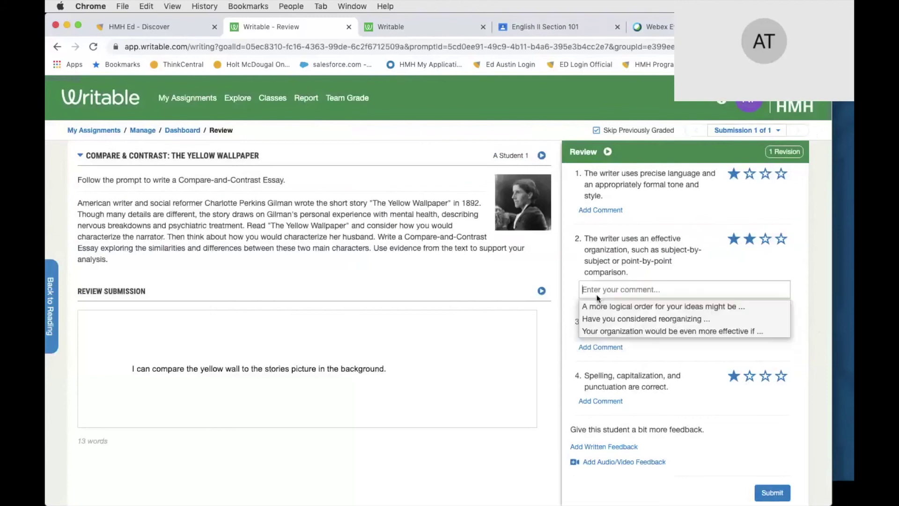
click(635, 320)
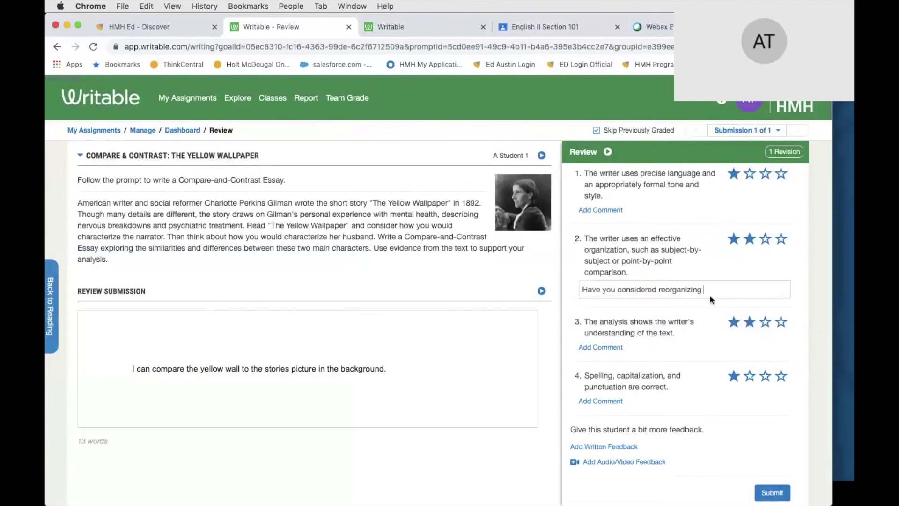
text(your sentences)
Highlight the submission's whole sentence in rubric item 2's color without a comment, and submit the review
drag(132, 370, 386, 389)
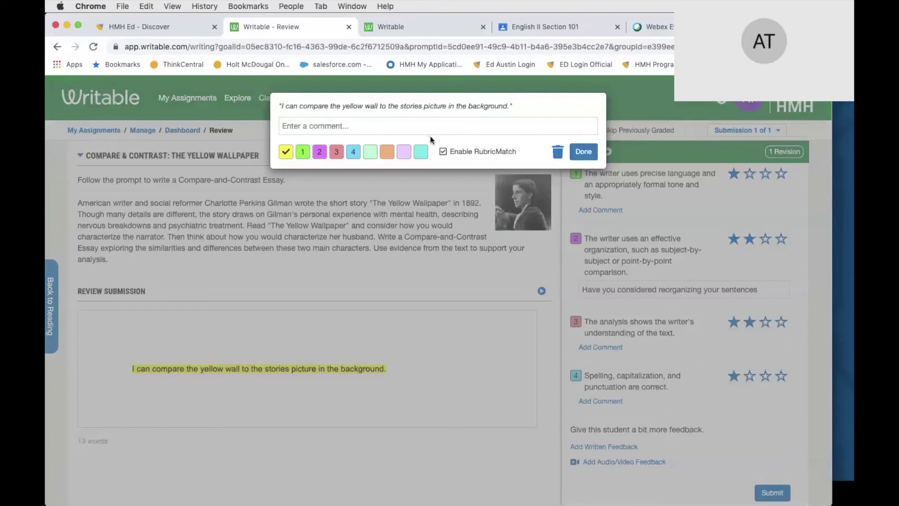
click(320, 152)
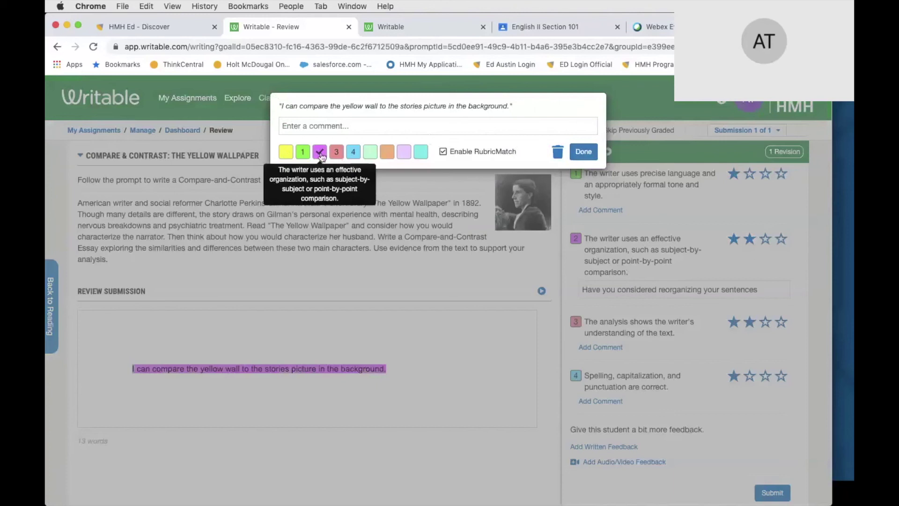
click(306, 125)
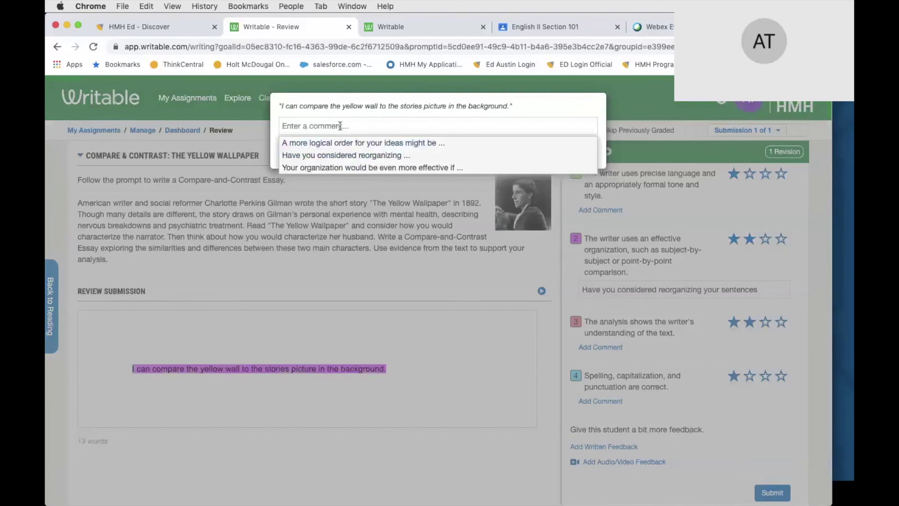
click(536, 97)
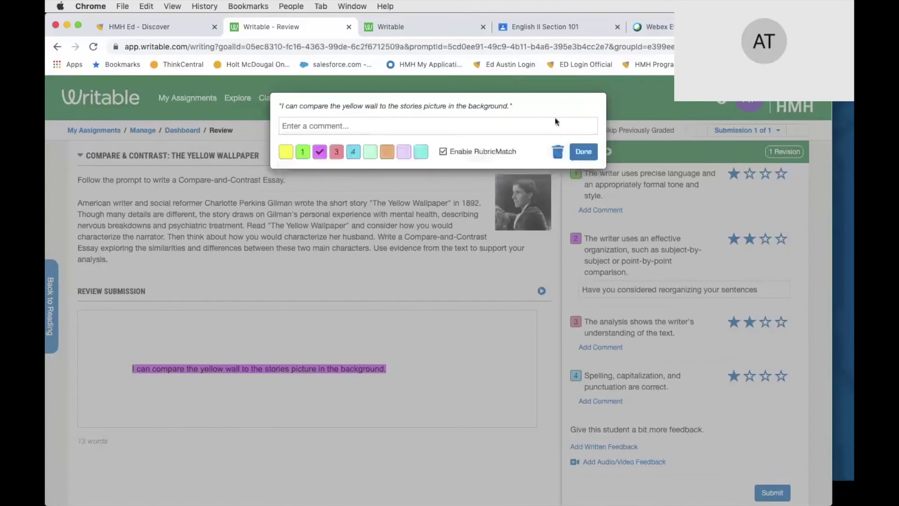
click(583, 152)
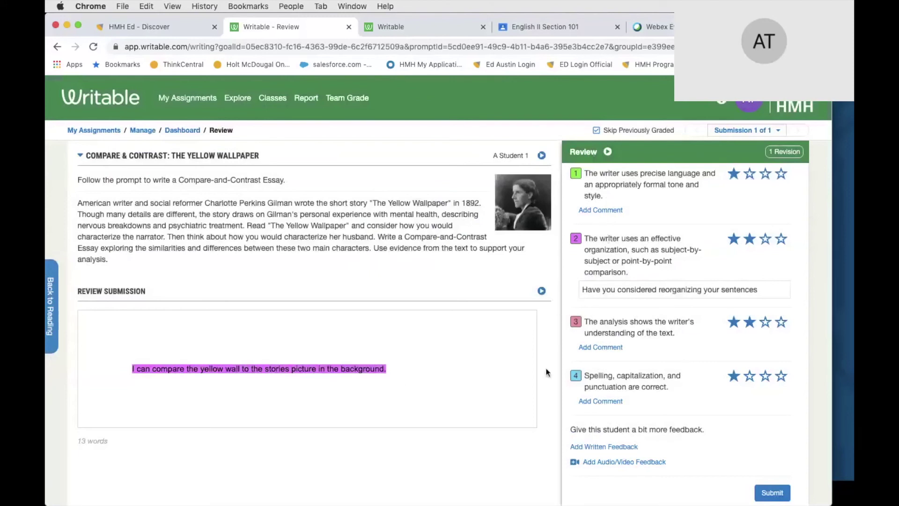
scroll(657, 399, down, 1)
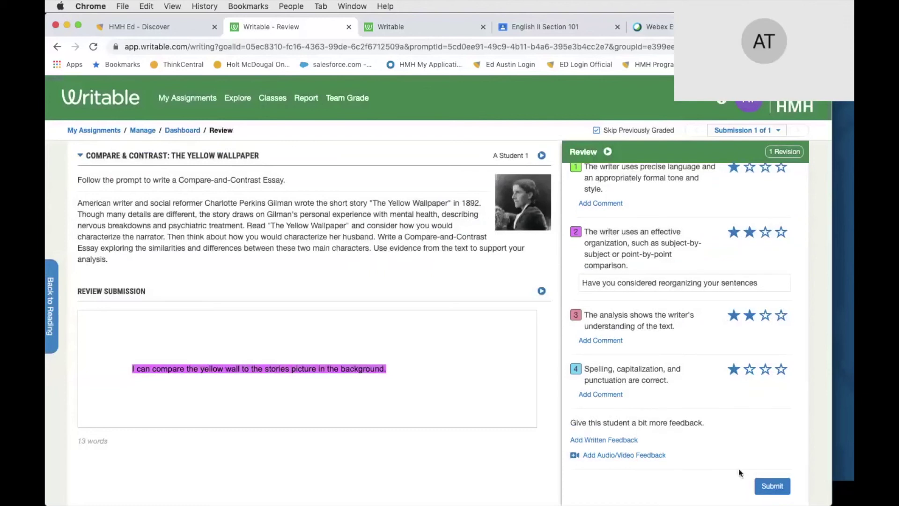
click(771, 485)
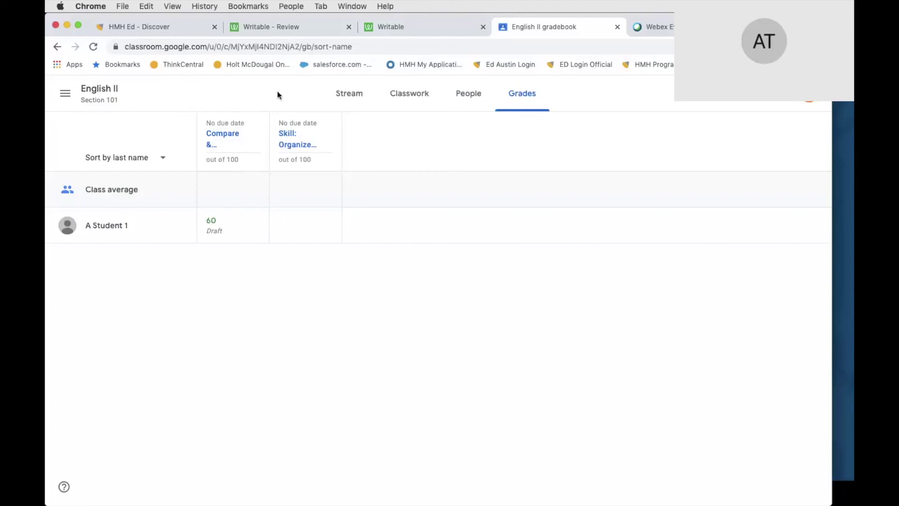
View the English II stream, classwork and grades in Google Classroom, comparing the gradebook with the submitted Writable review
click(349, 96)
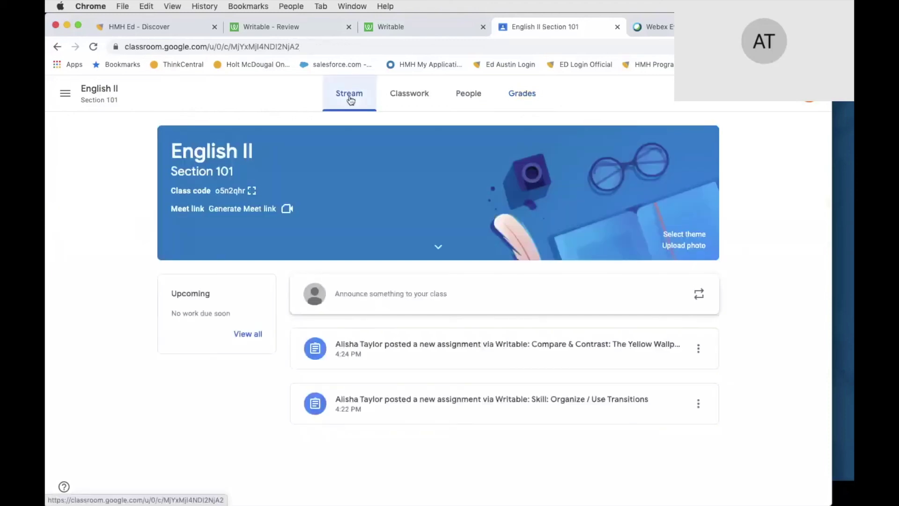
click(401, 94)
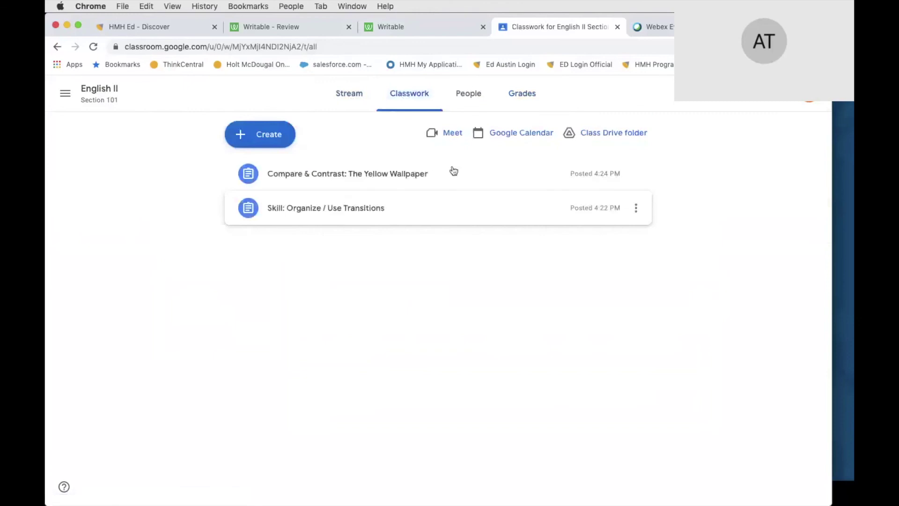
click(522, 98)
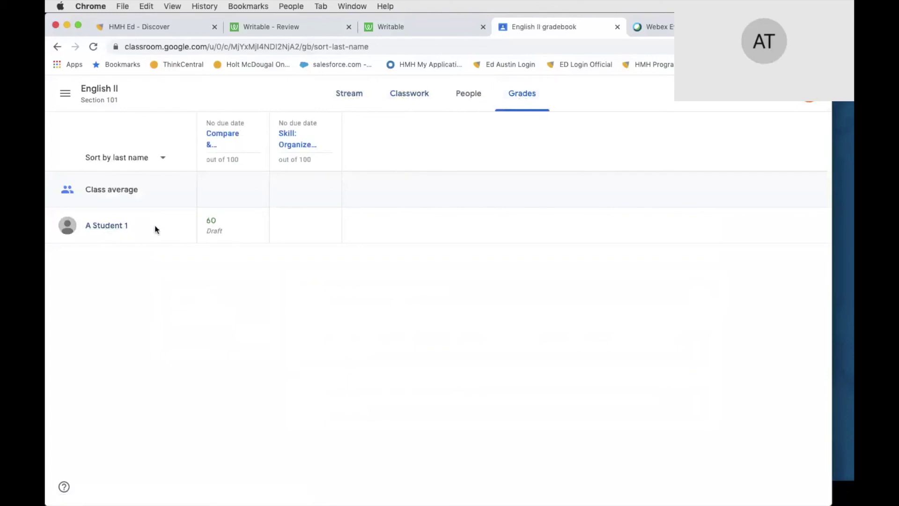
click(260, 27)
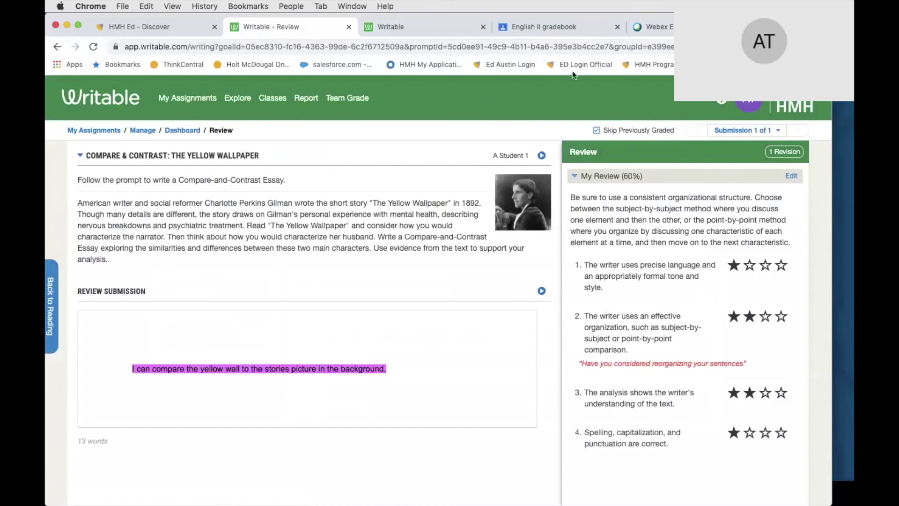
click(561, 27)
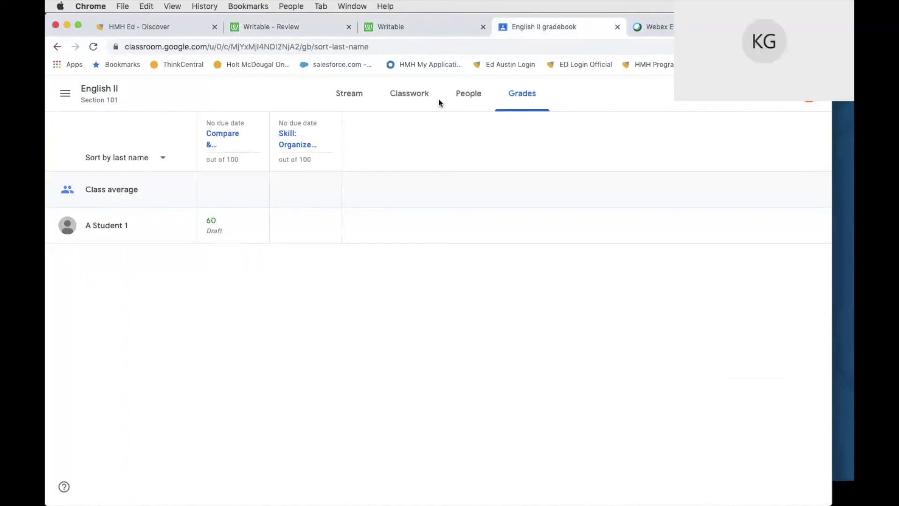
Return to Writable and open the student's last submission for Skill: Organize / Use Transitions from the English II - Section 101 dashboard
click(274, 26)
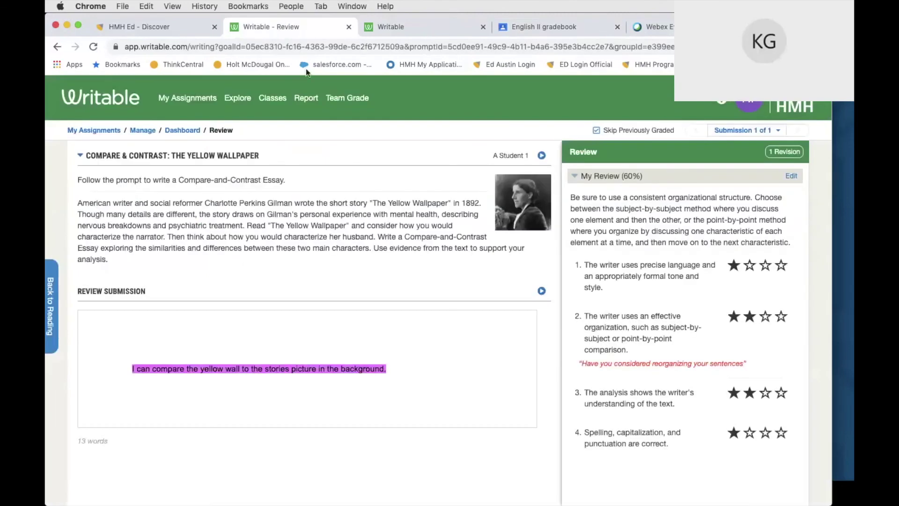
click(215, 102)
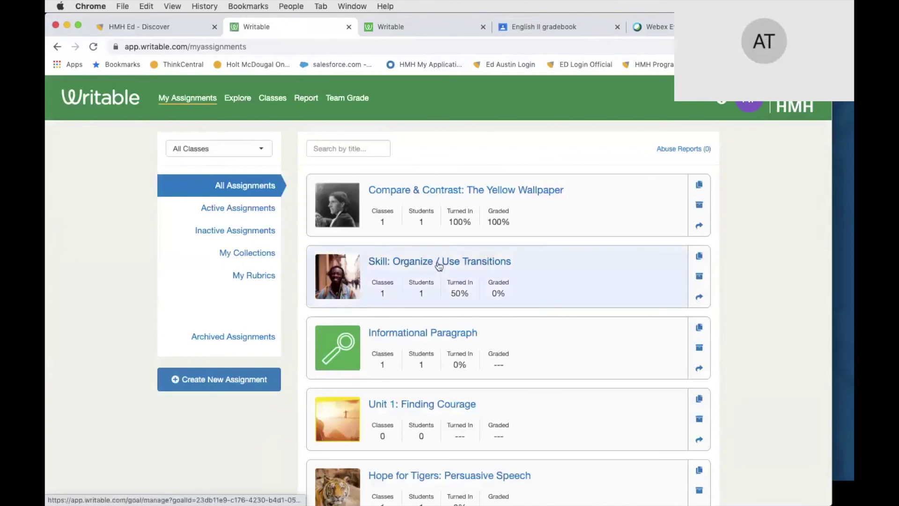
click(436, 262)
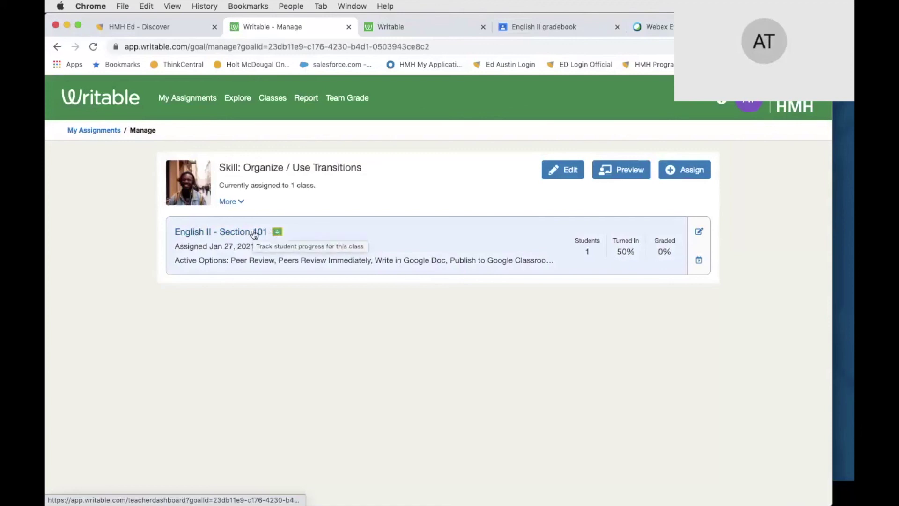
click(255, 233)
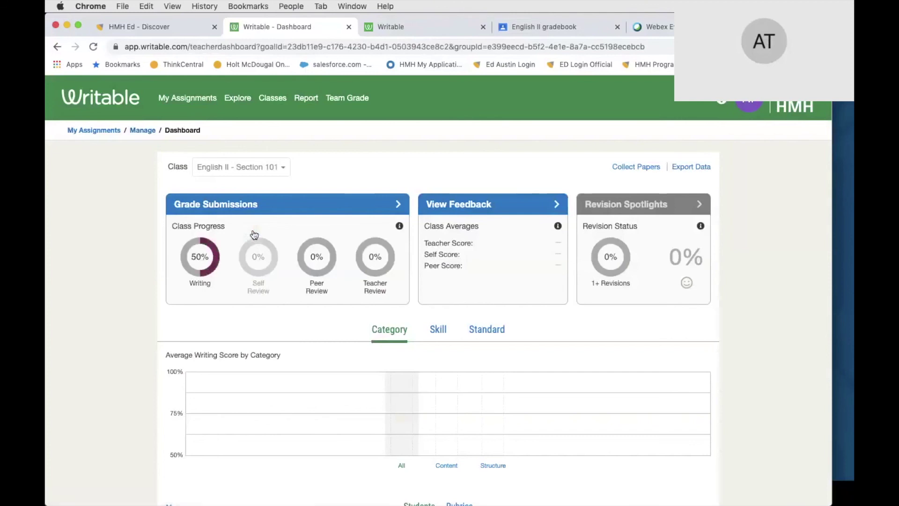
scroll(319, 282, down, 1)
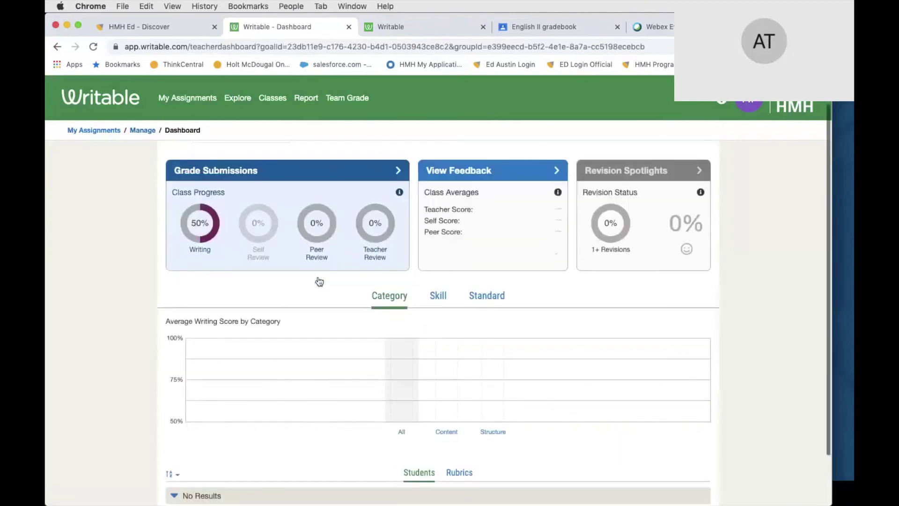
scroll(319, 282, down, 2)
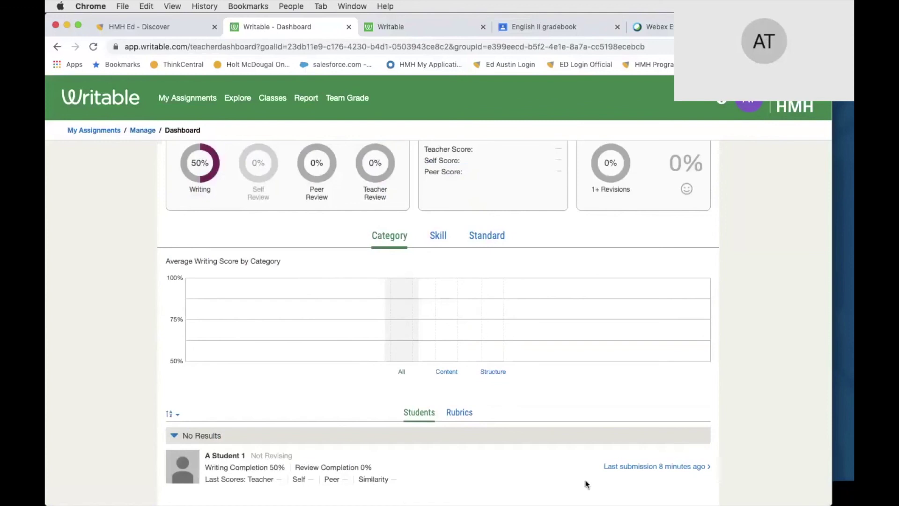
click(624, 466)
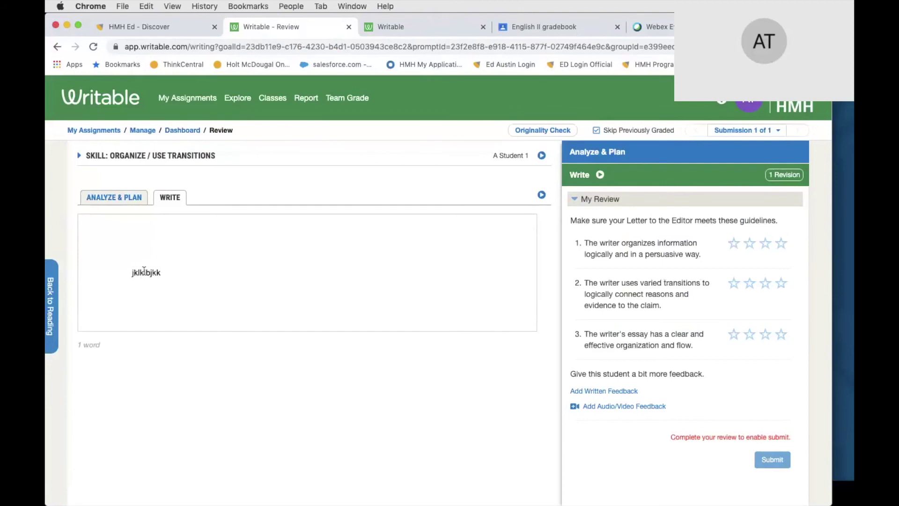
Highlight "lbjkk" in the submission in rubric item 1's color and attach the comment "Please write more."
drag(145, 270, 163, 271)
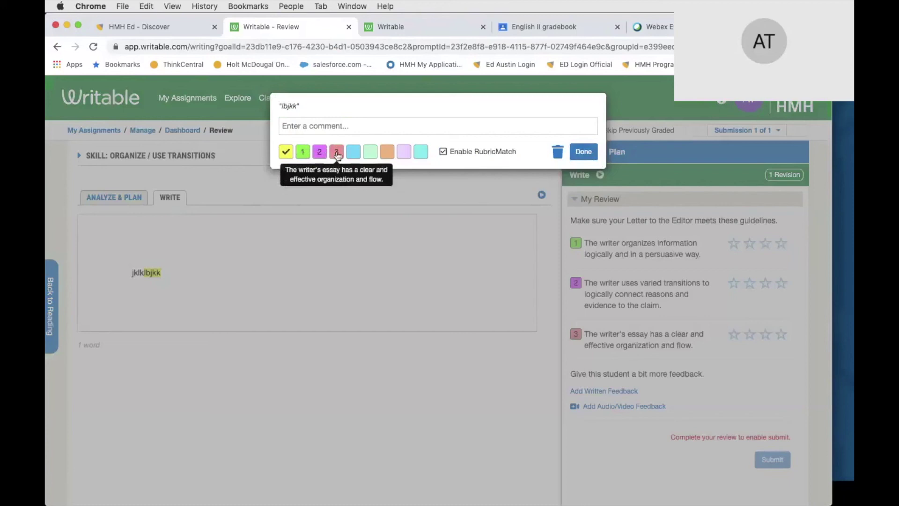
click(303, 153)
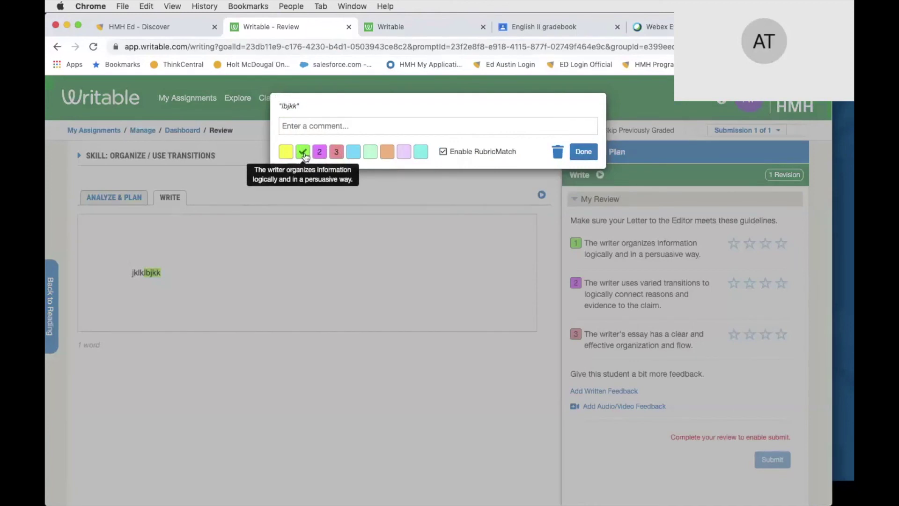
click(313, 127)
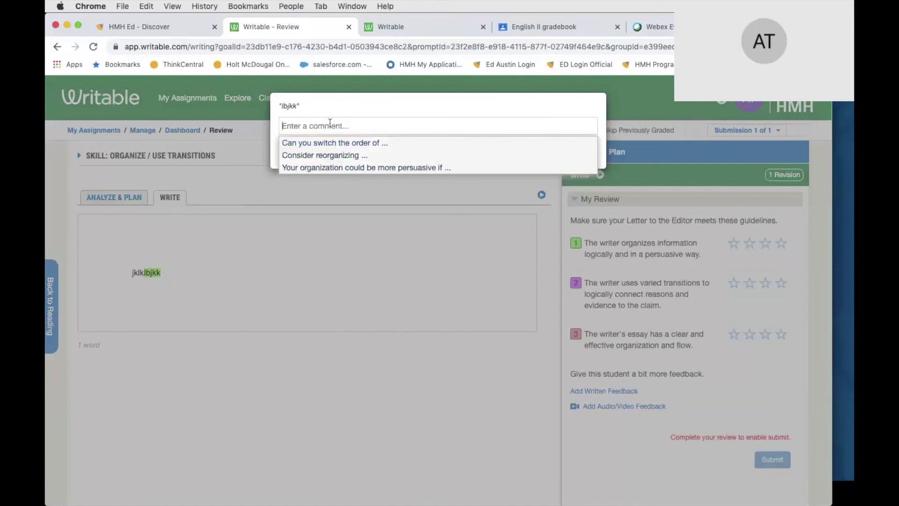
text(Please )
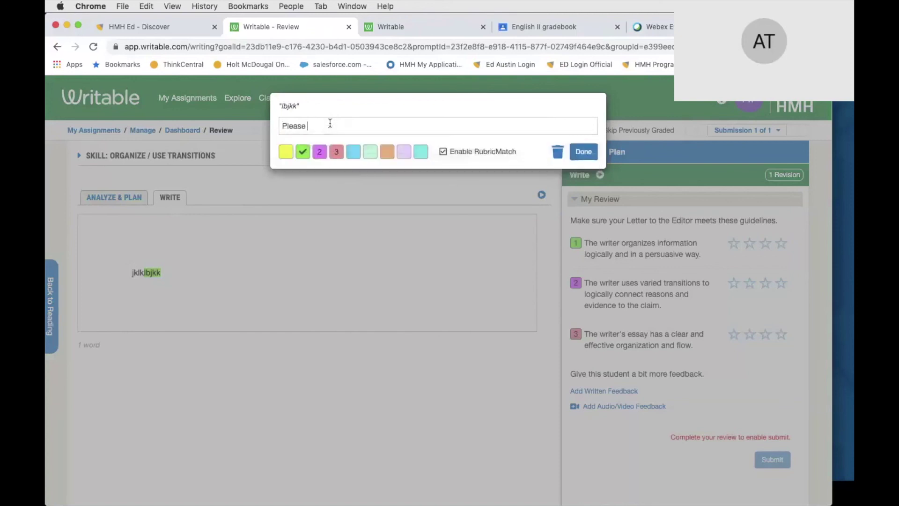
text(write more.)
click(583, 152)
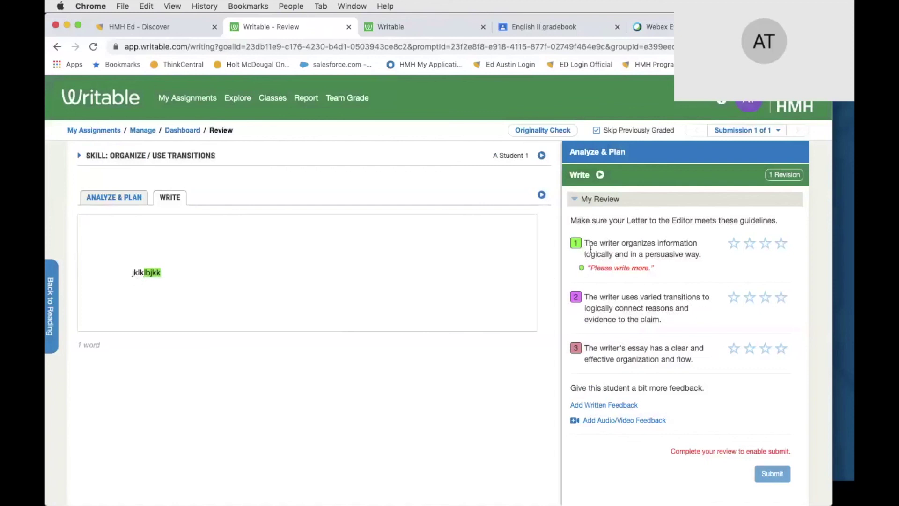
Rate all three rubric items one star and submit the review
click(734, 243)
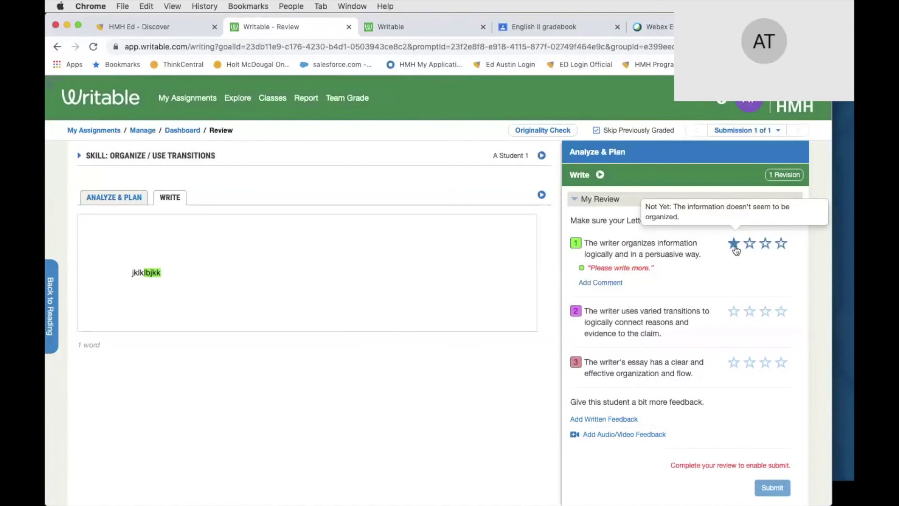
click(734, 311)
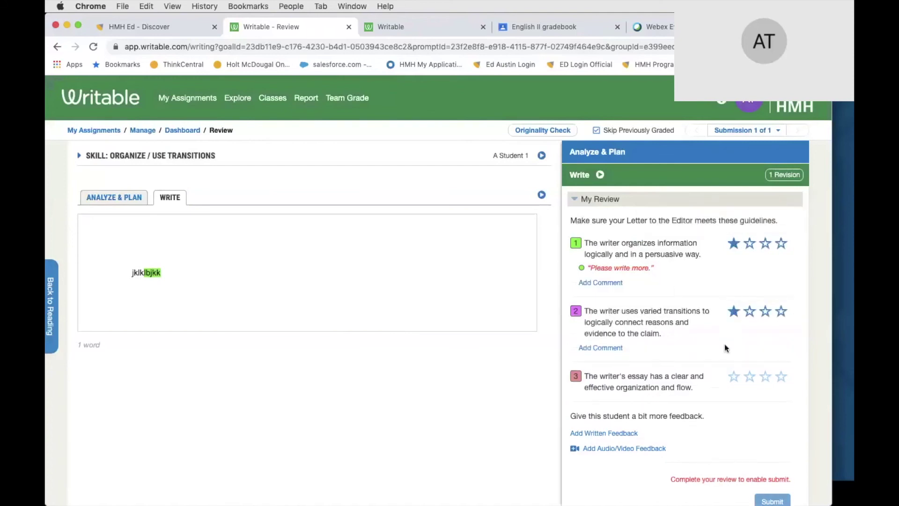
scroll(724, 344, down, 1)
click(733, 360)
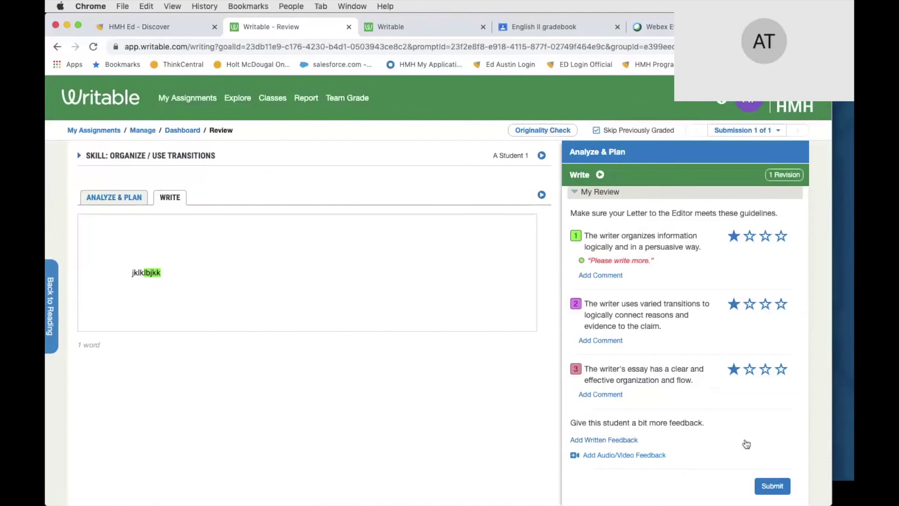
click(773, 487)
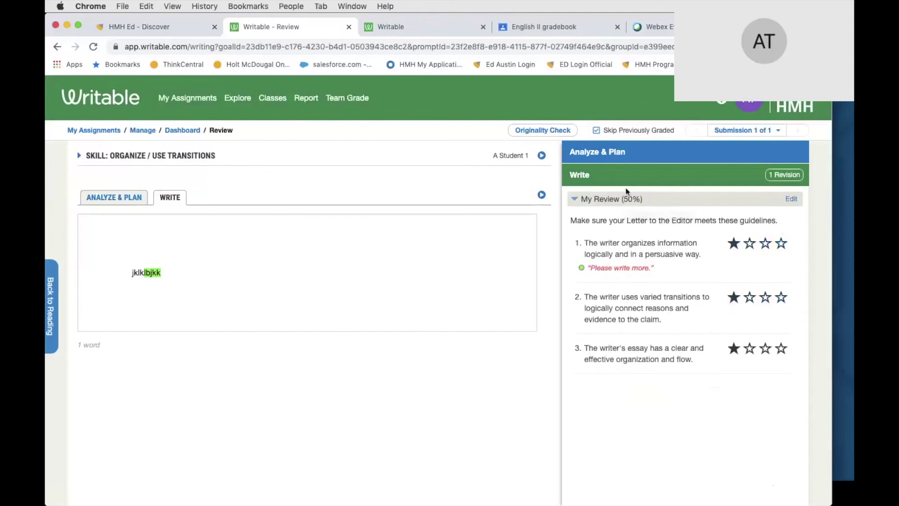
Switch to Google Classroom and check English II's stream, people list and gradebook for the submitted review's grade
click(569, 34)
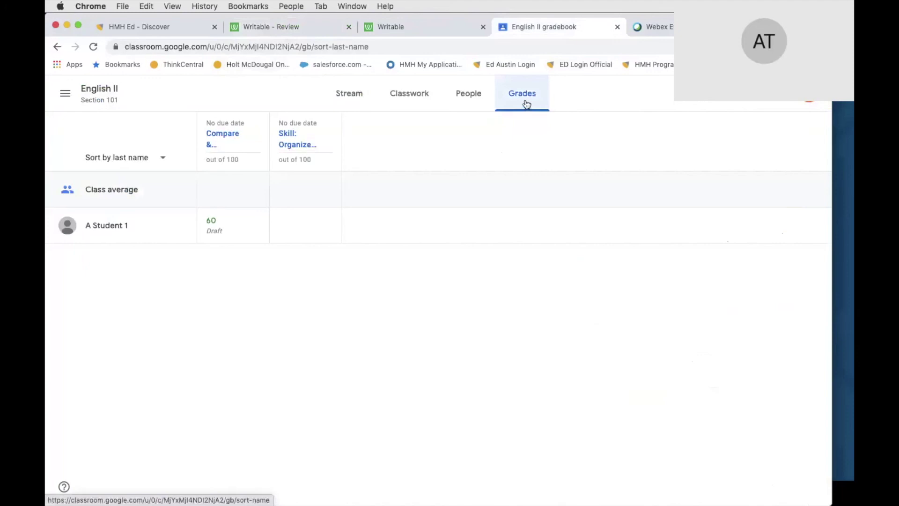
click(356, 94)
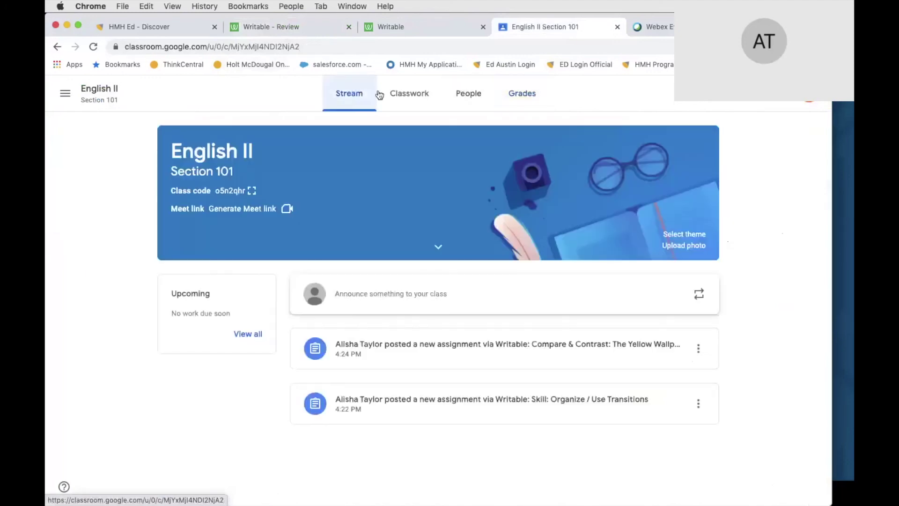
click(469, 95)
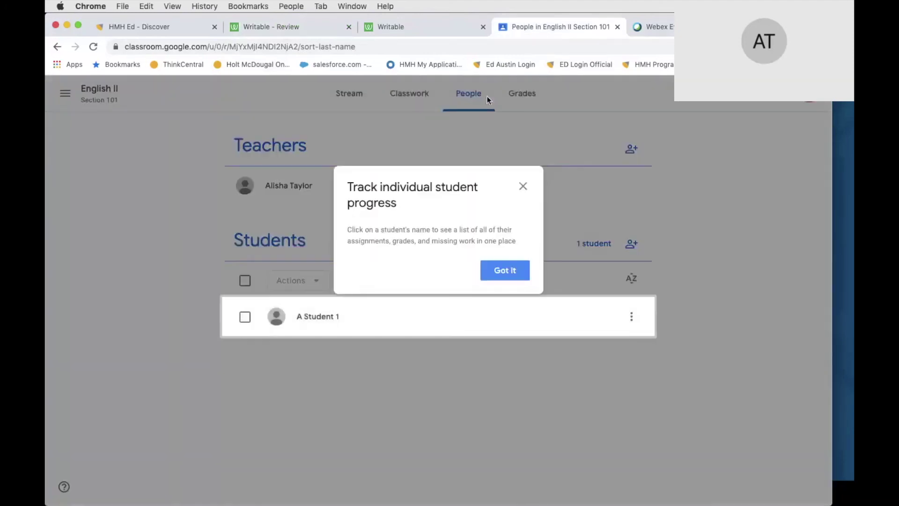
click(524, 188)
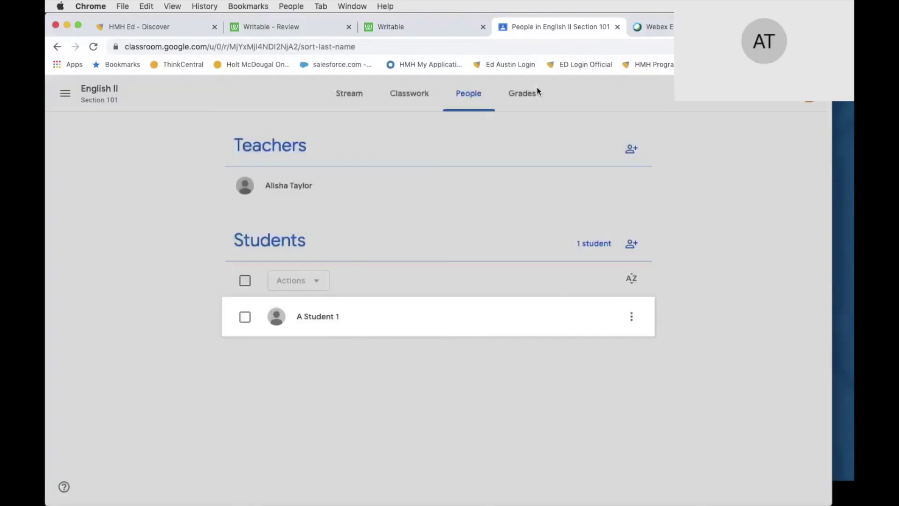
click(531, 95)
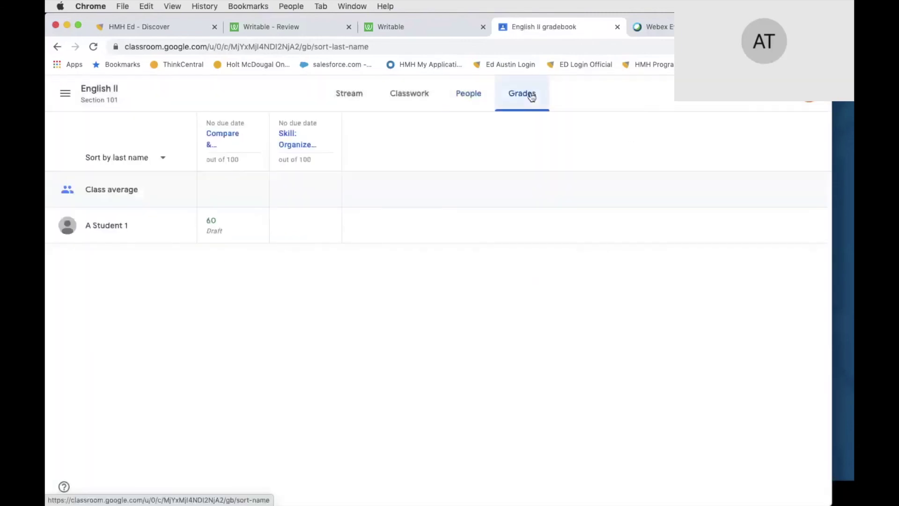
Open the Writing Course 202 class in Google Classroom and dismiss the notice about adding Meet
click(97, 93)
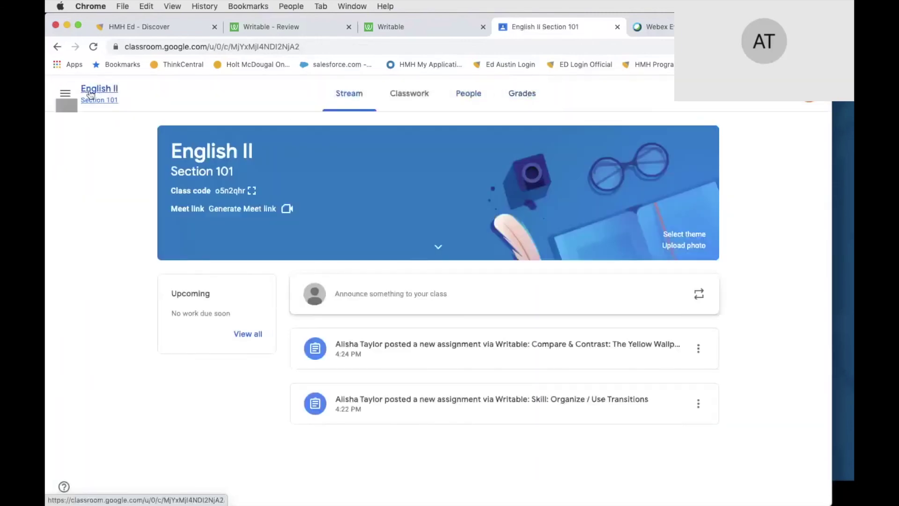
click(67, 95)
click(100, 225)
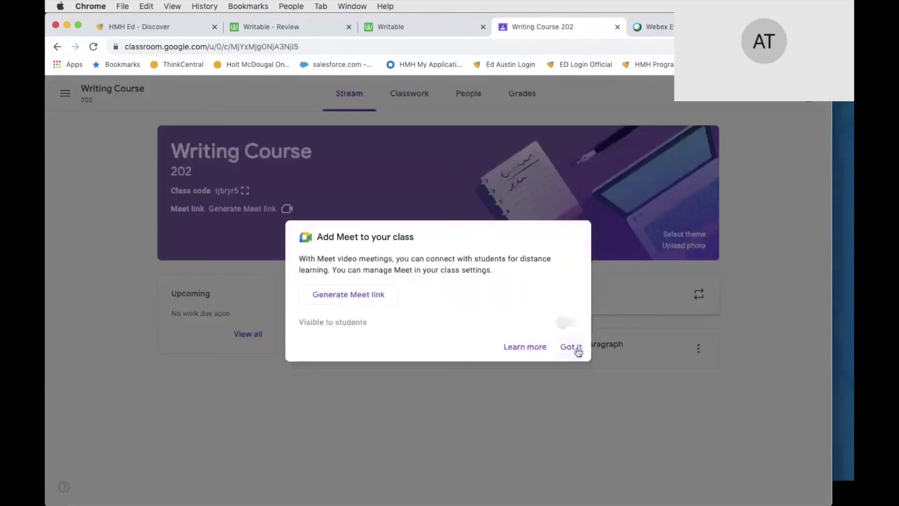
click(578, 353)
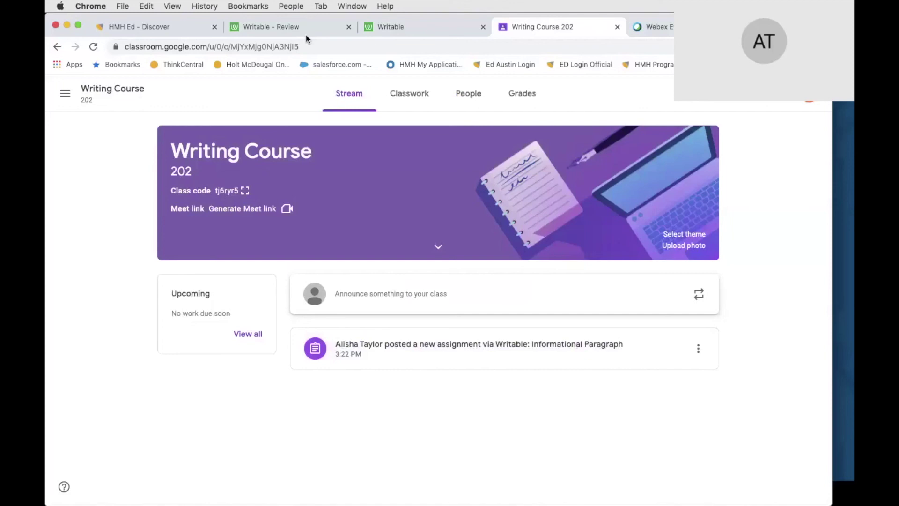
Close the Google Classroom and Webex pages and return to the submission review in Writable
key(super+w)
key(super+w)
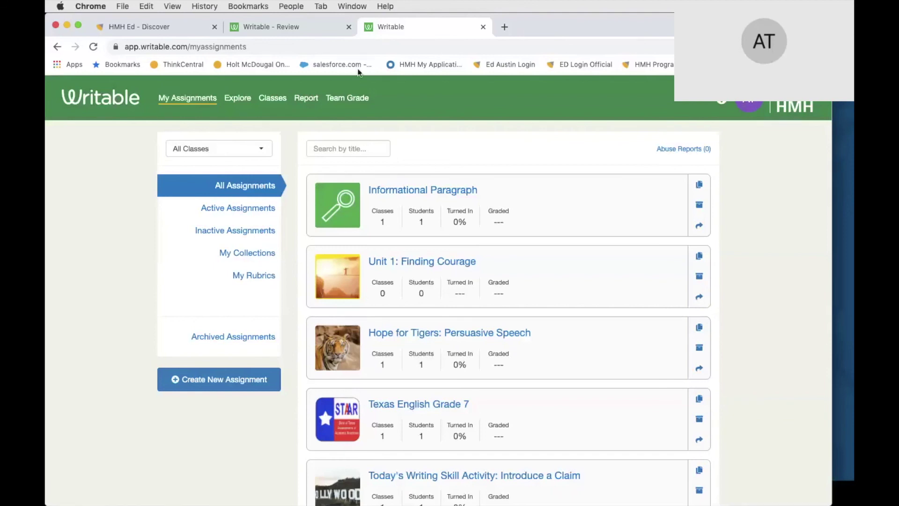
click(305, 30)
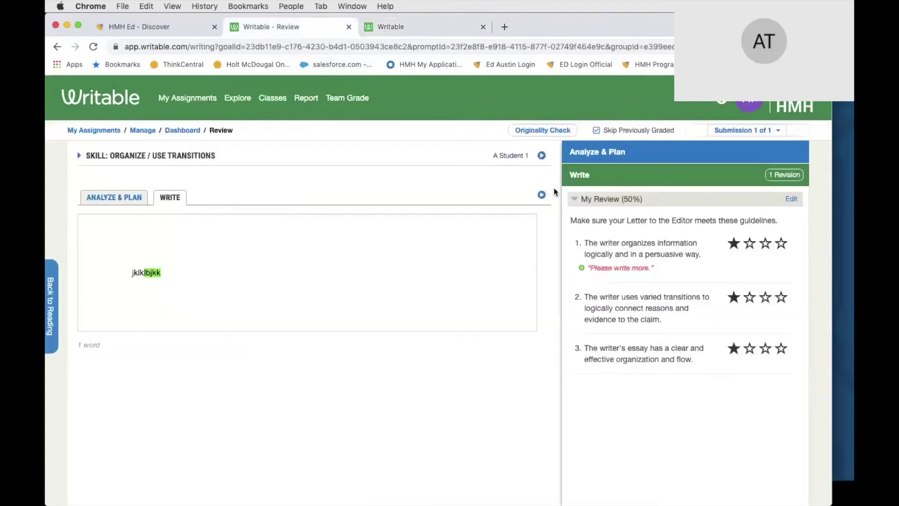
View the average writing score report and its export options in Writable, and switch to the slide presentation
click(307, 99)
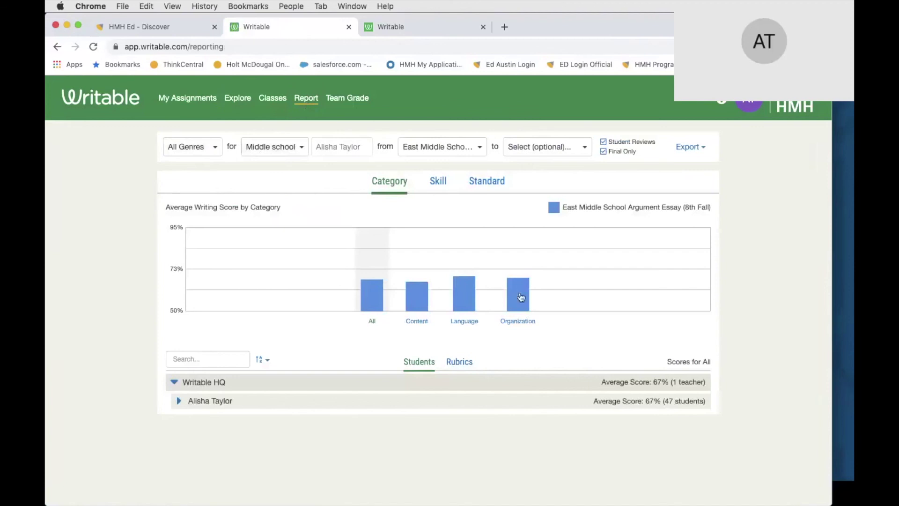
click(693, 151)
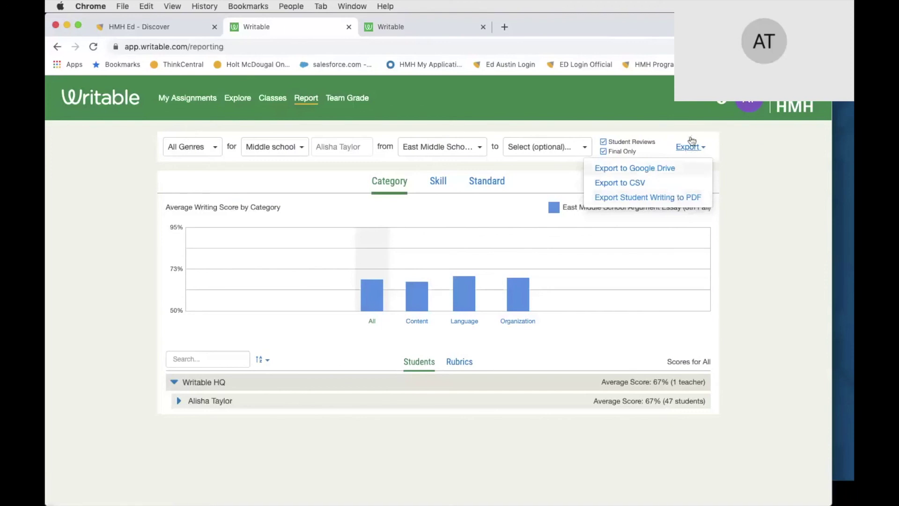
click(732, 162)
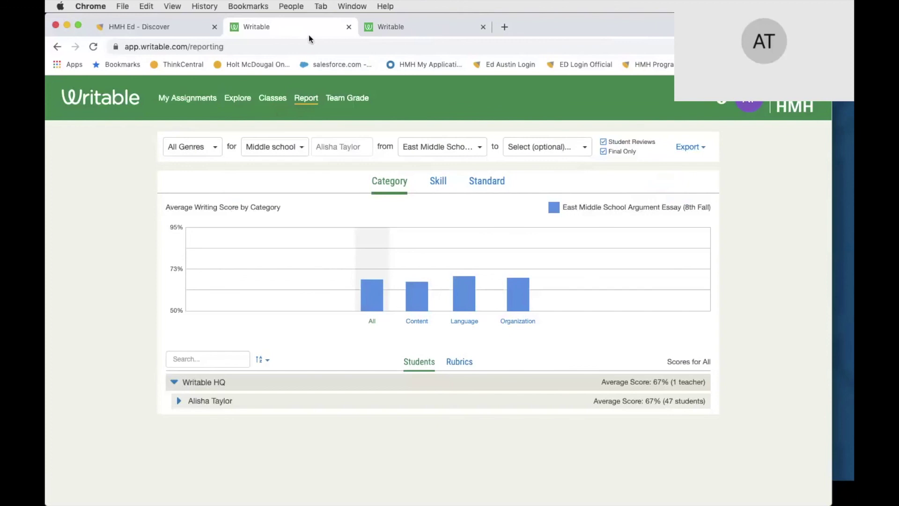
key(super+Tab)
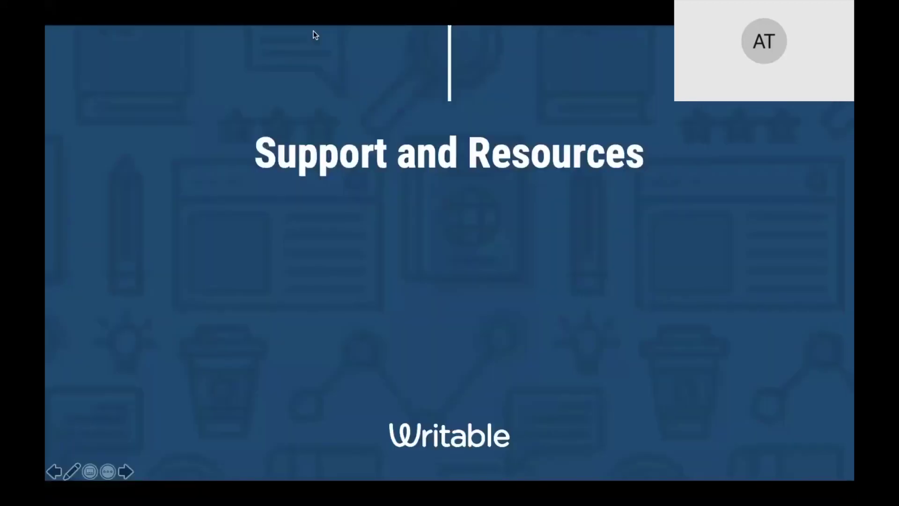